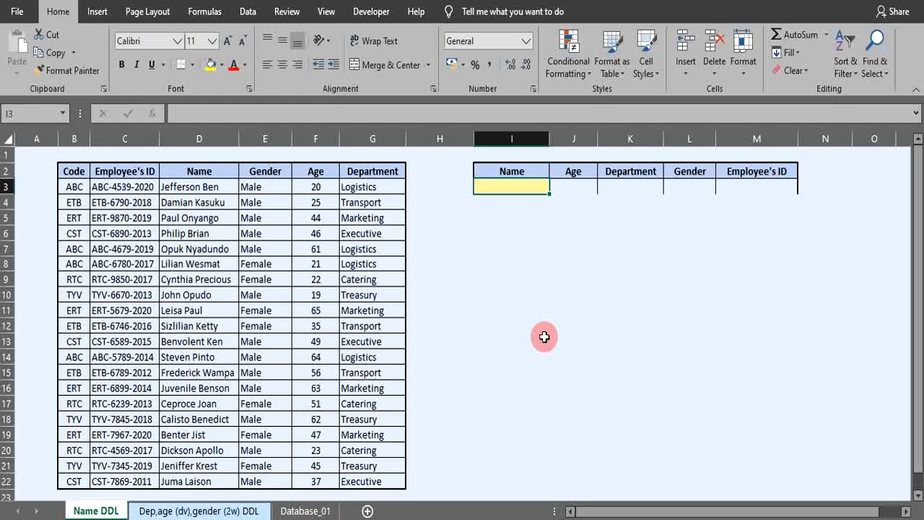
# Examine the employee table's Name column and the empty Name entry cell beside it
pyautogui.click(507, 288)
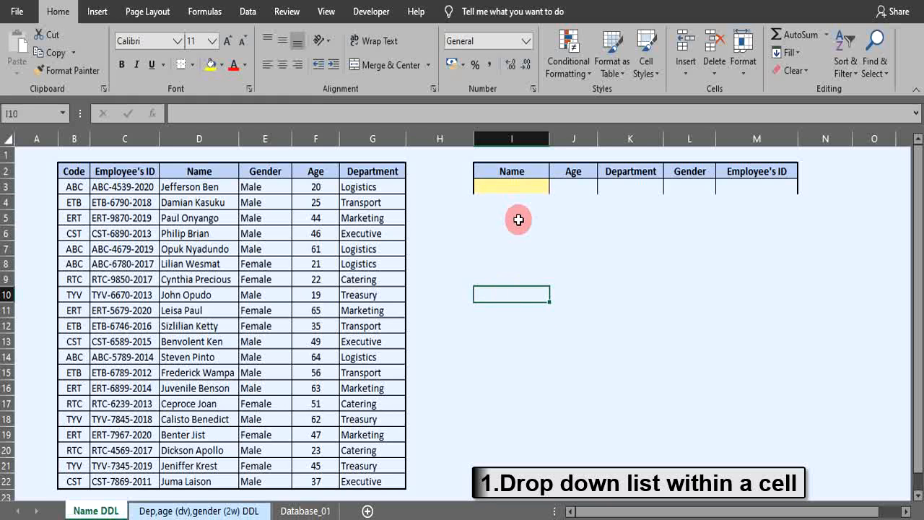
pyautogui.click(511, 187)
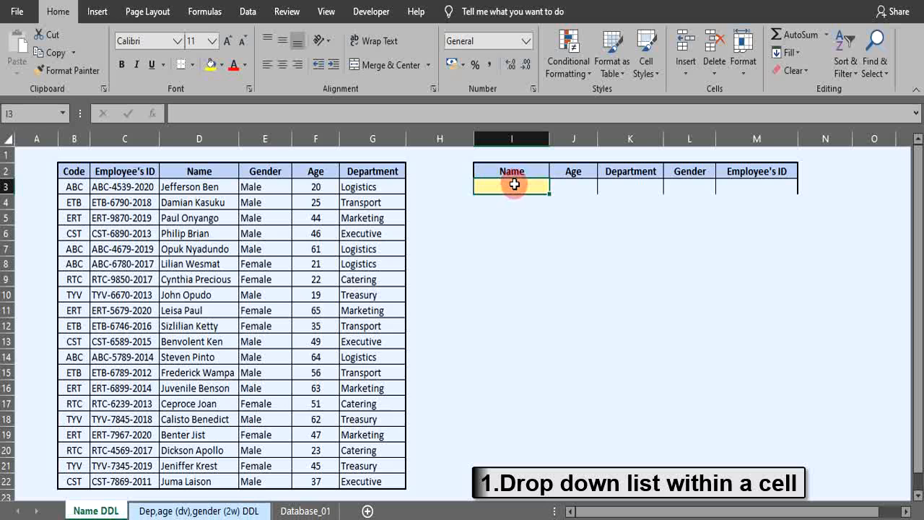
pyautogui.click(174, 171)
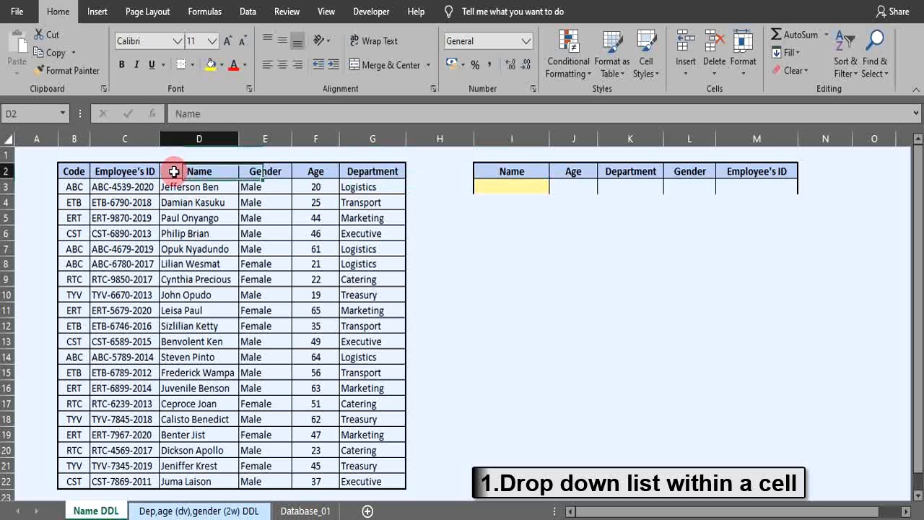
pyautogui.moveTo(174, 171); pyautogui.dragTo(199, 480)
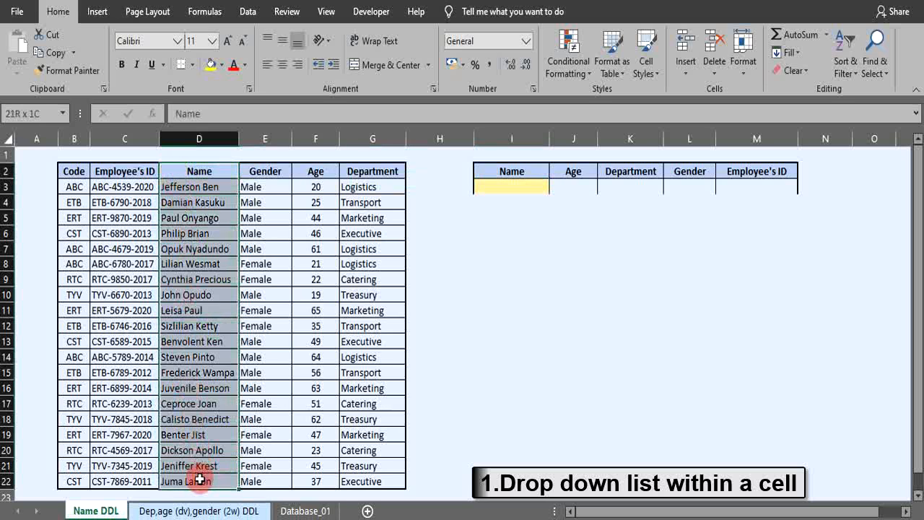
pyautogui.click(481, 292)
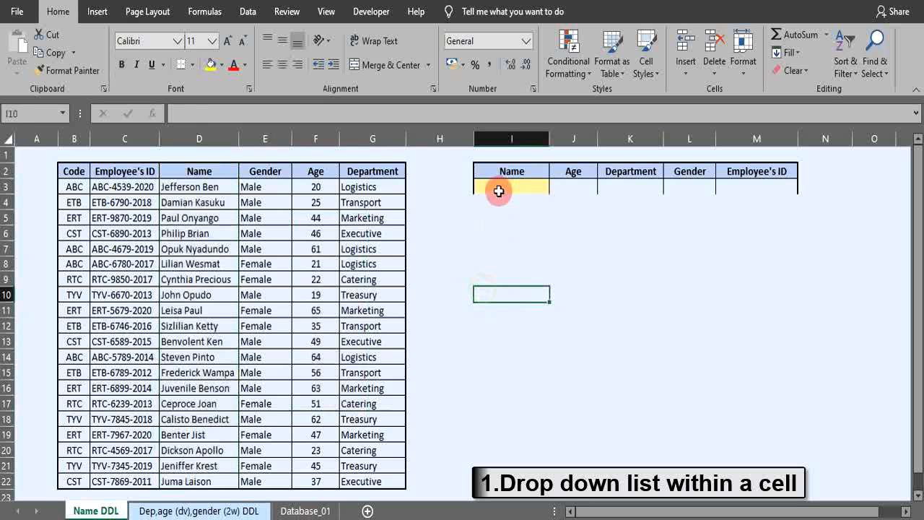
# Open Data Validation for the Name cell I3 and set Allow to List
pyautogui.click(498, 190)
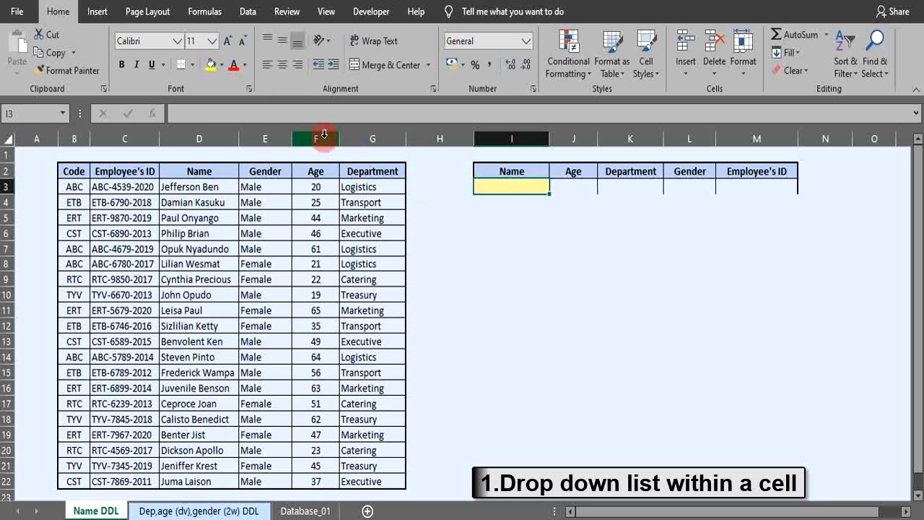
pyautogui.click(247, 13)
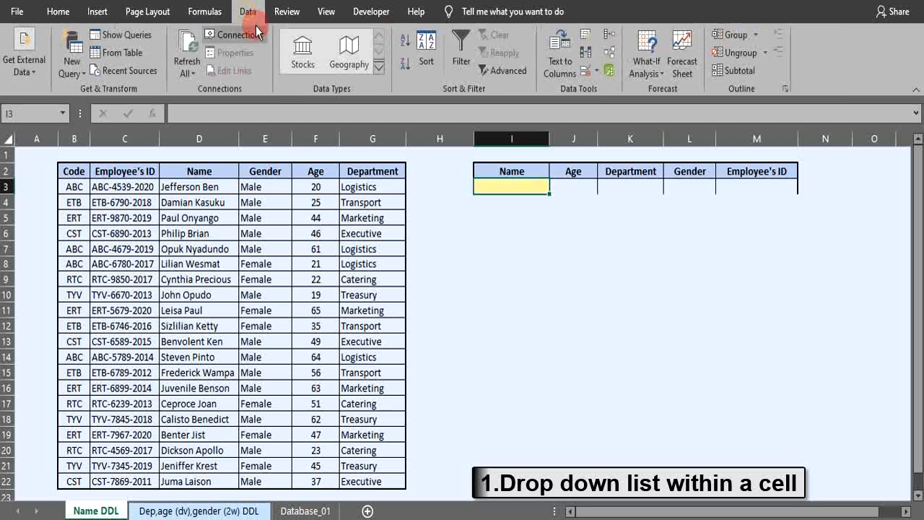
pyautogui.click(596, 72)
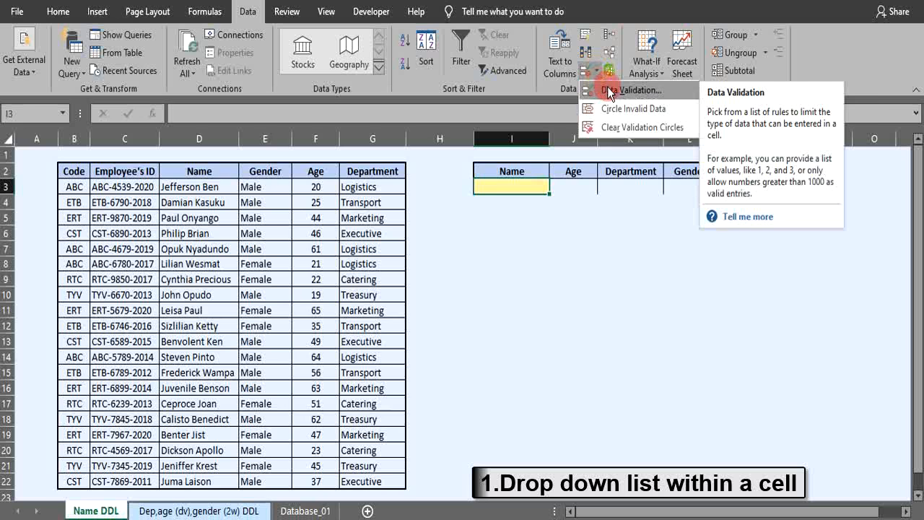
pyautogui.click(608, 89)
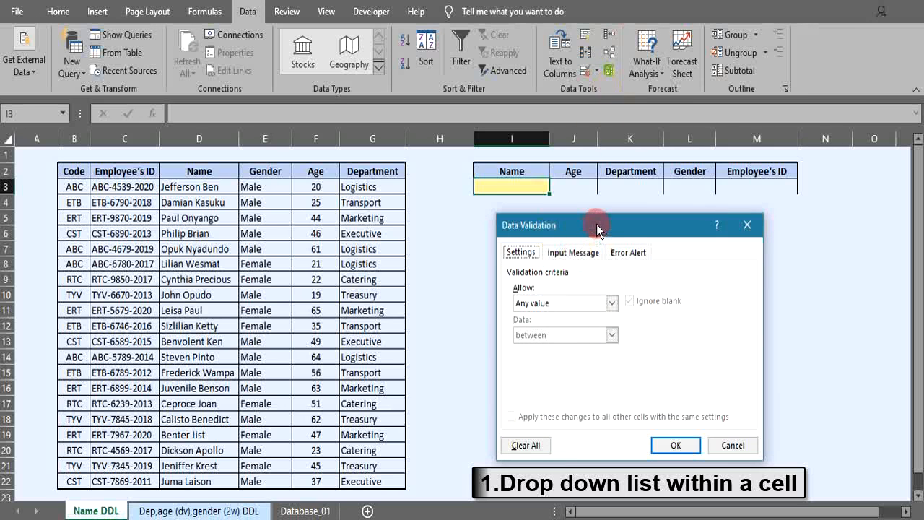
pyautogui.moveTo(596, 224); pyautogui.dragTo(574, 229)
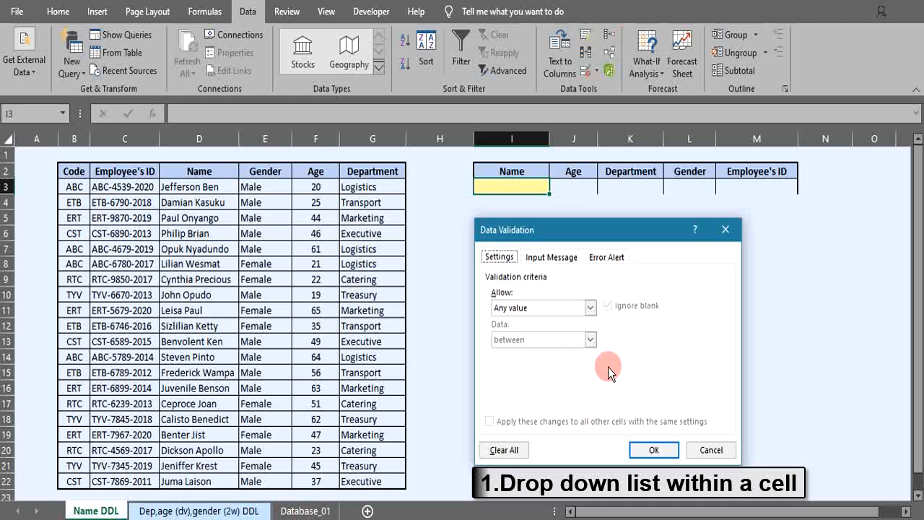
pyautogui.click(590, 307)
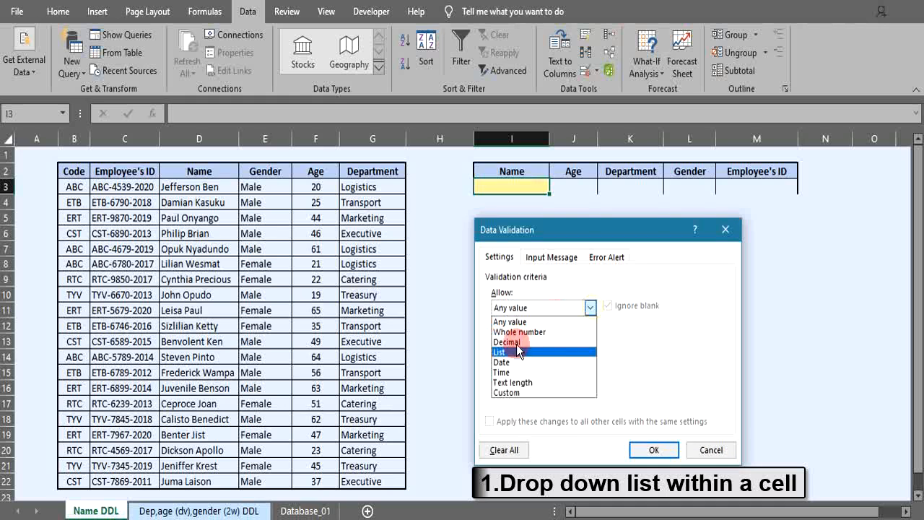
pyautogui.click(500, 353)
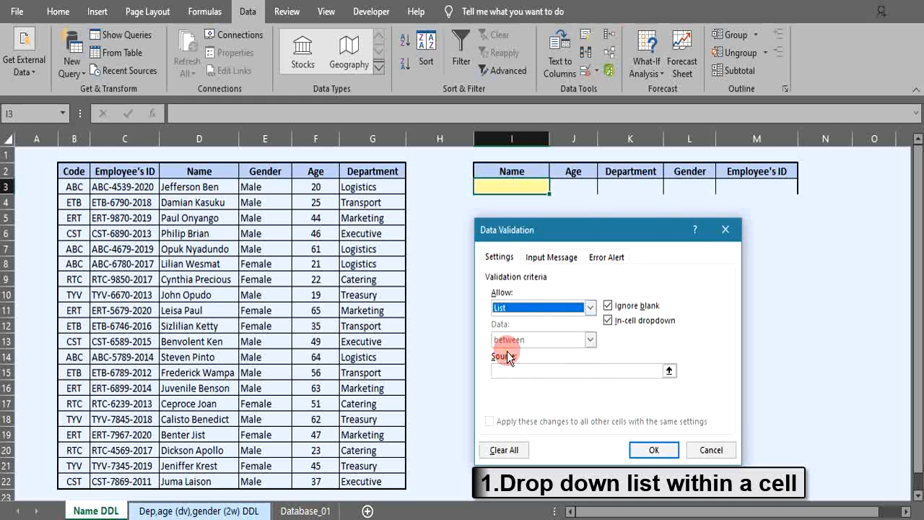
# Set the list source to the names in Database_01 C4:C23 and confirm the validation
pyautogui.click(670, 371)
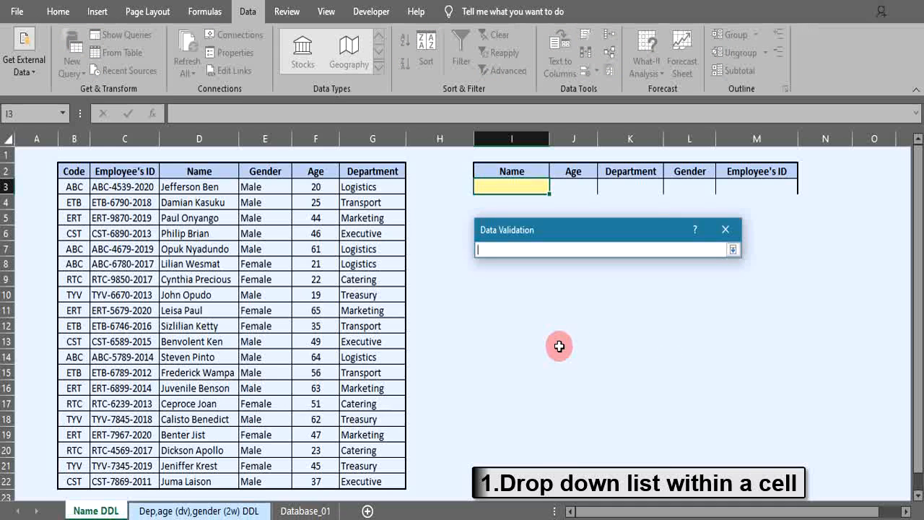
pyautogui.click(318, 510)
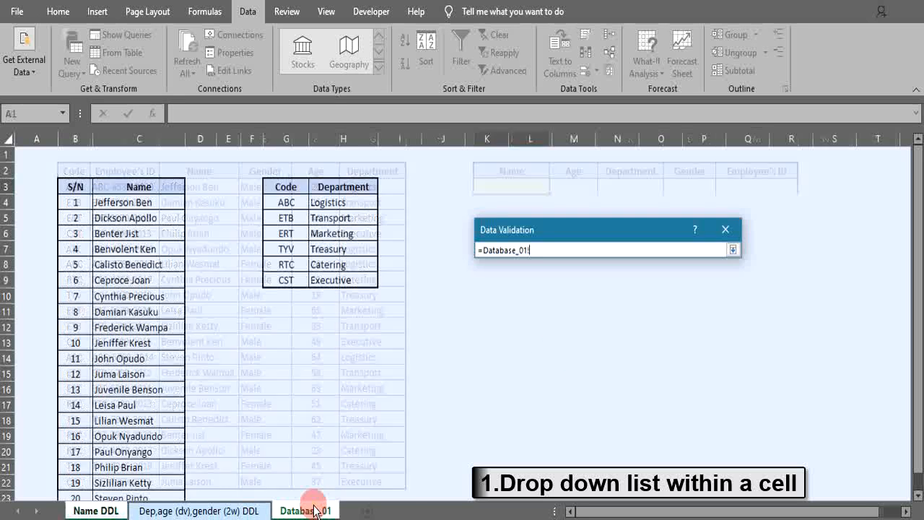
pyautogui.moveTo(116, 203); pyautogui.dragTo(101, 462)
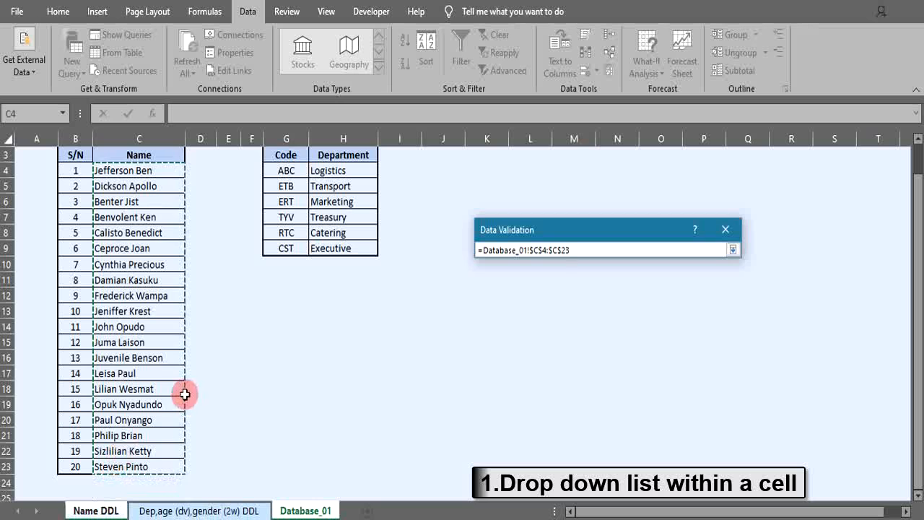
pyautogui.click(732, 250)
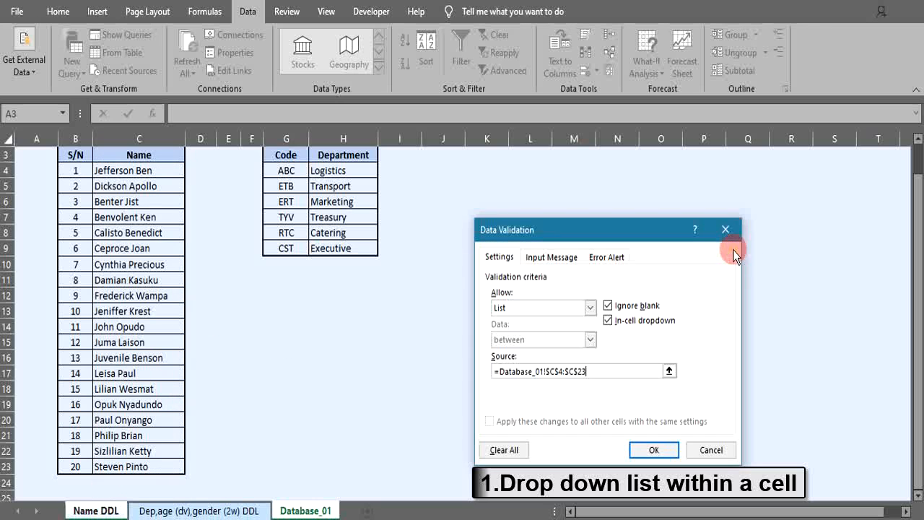
pyautogui.click(646, 448)
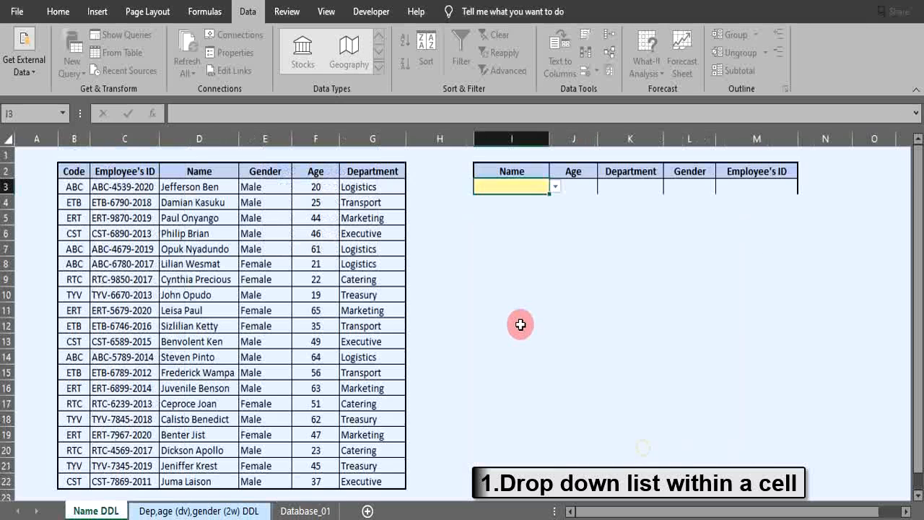
pyautogui.click(556, 189)
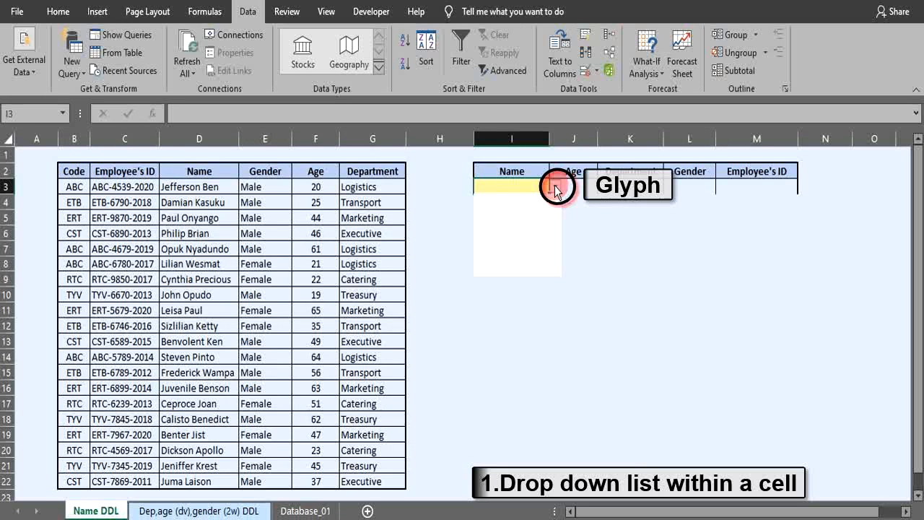
pyautogui.scroll(-1, 556, 217)
pyautogui.moveTo(555, 217)
pyautogui.mouseDown()
pyautogui.moveTo(555, 249)
pyautogui.moveTo(555, 215)
pyautogui.mouseUp()
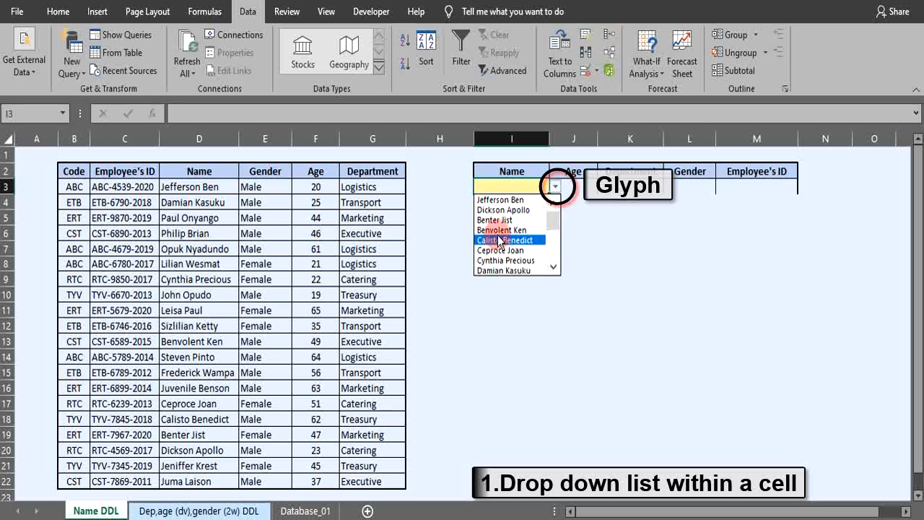
pyautogui.moveTo(552, 220)
pyautogui.mouseDown()
pyautogui.moveTo(553, 244)
pyautogui.moveTo(553, 211)
pyautogui.mouseUp()
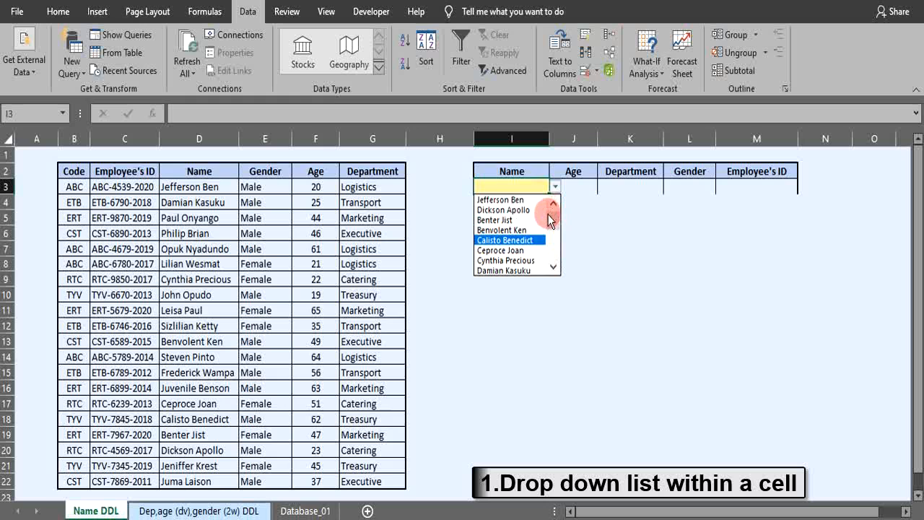
pyautogui.click(497, 262)
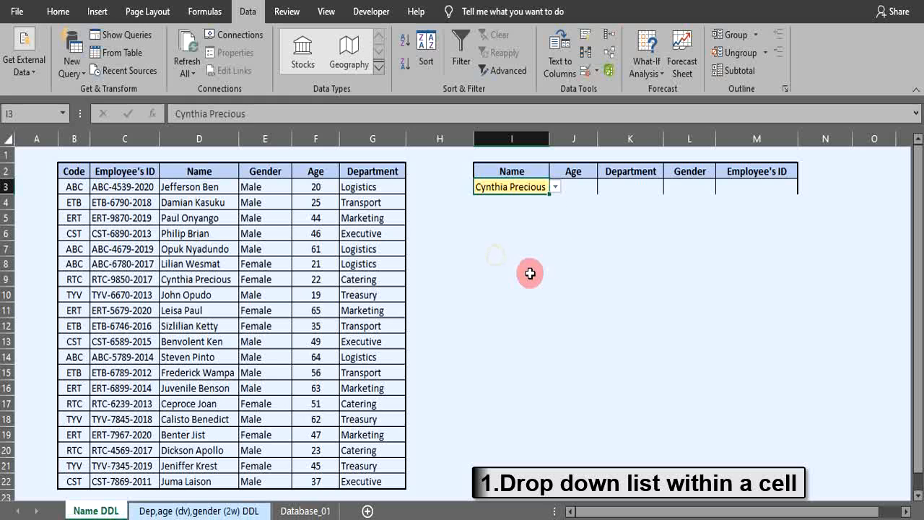
pyautogui.click(555, 187)
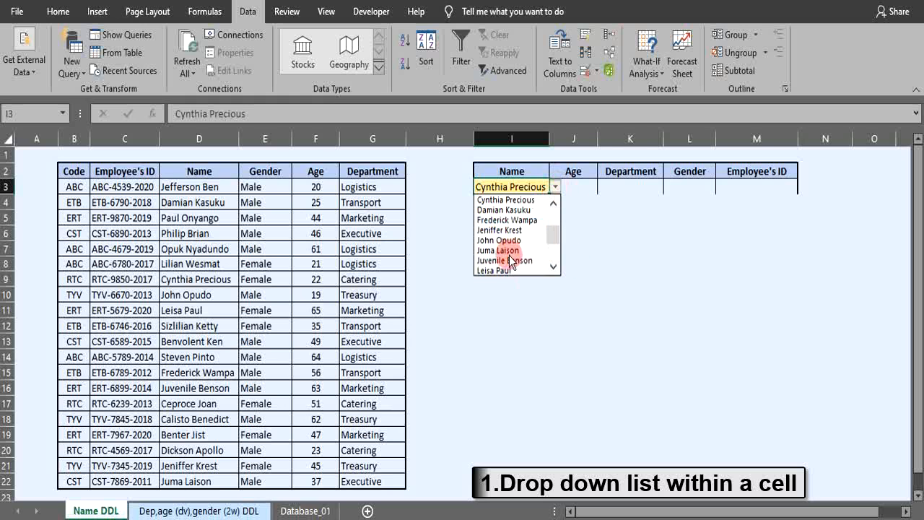
pyautogui.click(508, 261)
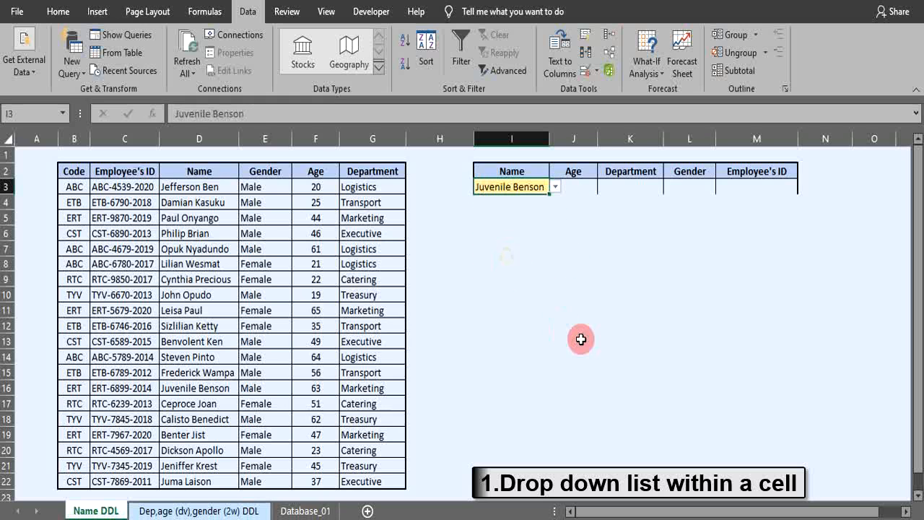
# On the Dep,age (dv),gender (2w) DDL sheet, open Data Validation for Department cell I3 and allow a List
pyautogui.click(177, 511)
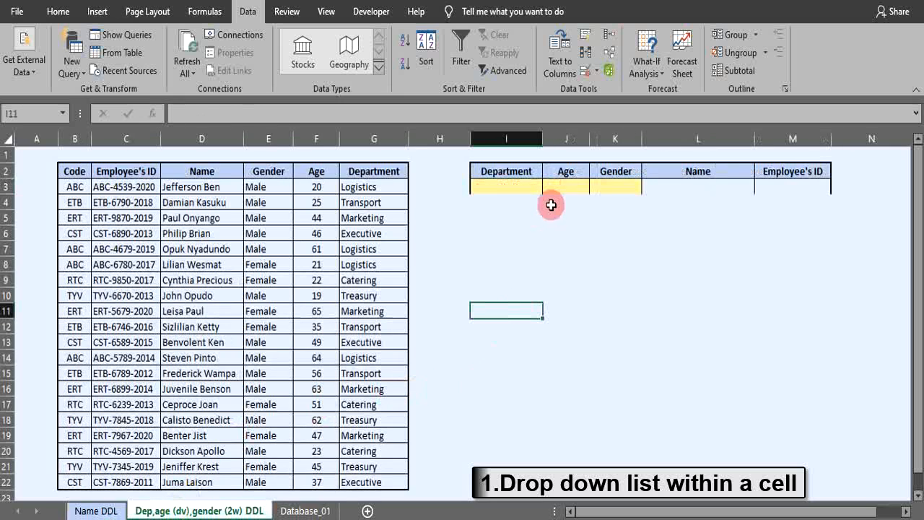
pyautogui.click(507, 189)
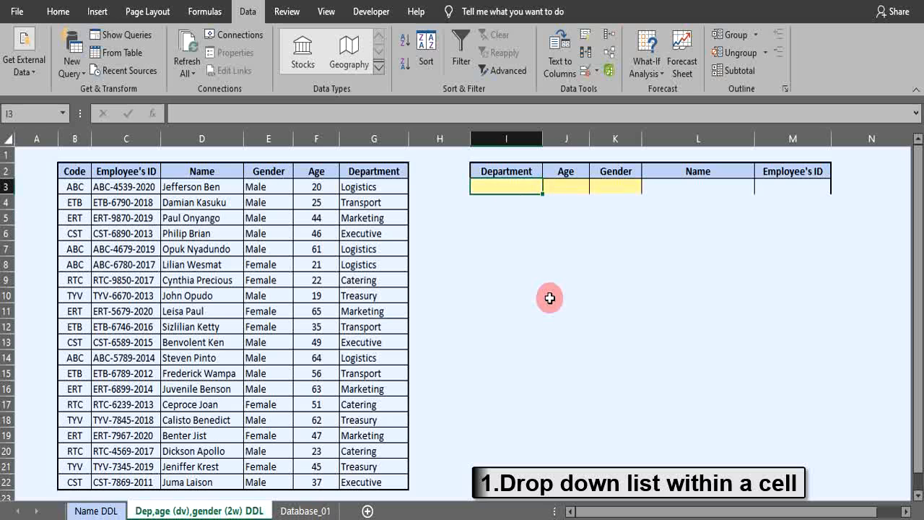
pyautogui.click(600, 75)
pyautogui.click(606, 91)
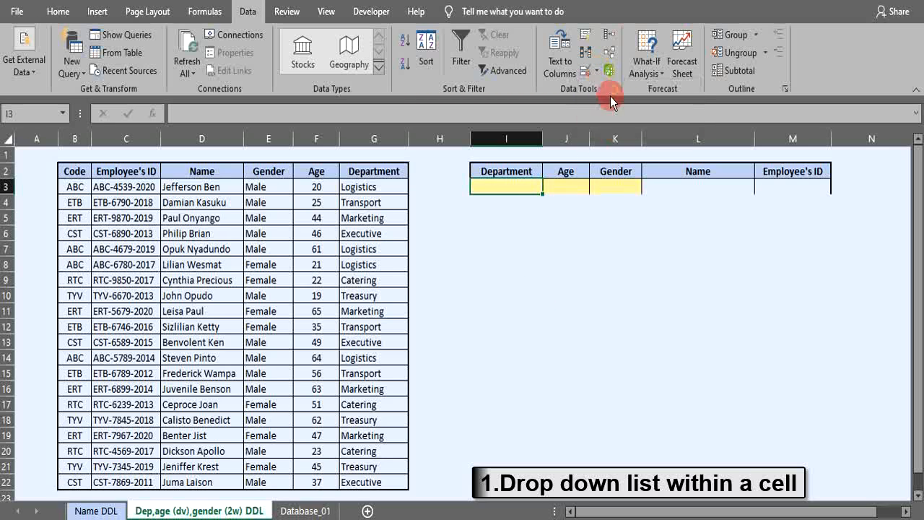
pyautogui.click(590, 308)
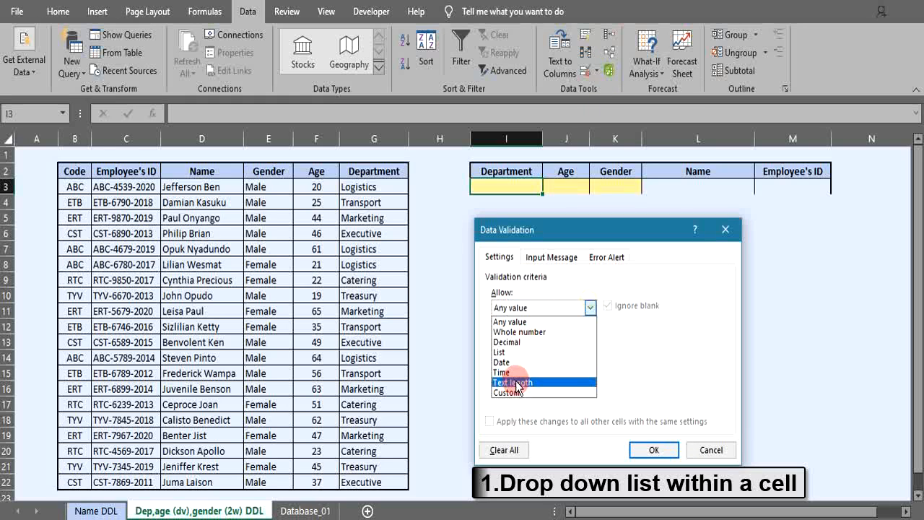
pyautogui.click(507, 352)
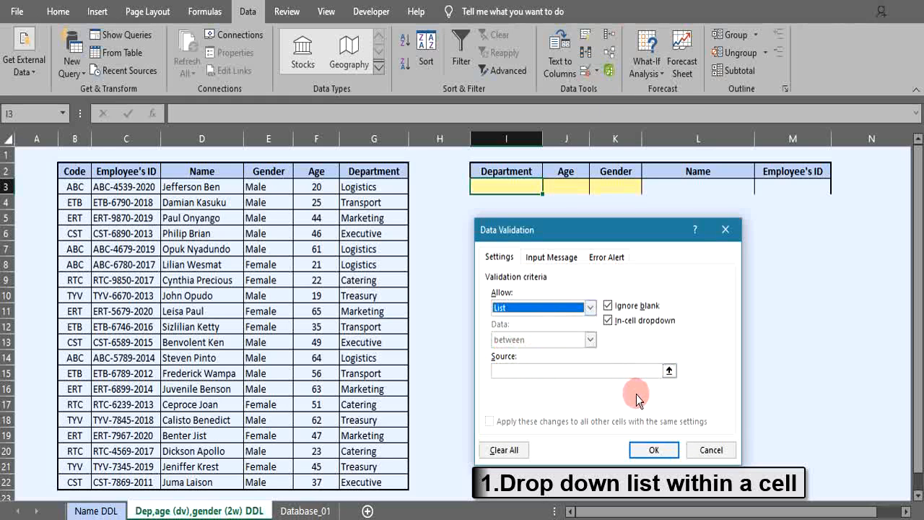
# Set the list source to the departments in Database_01 H4:H9 and confirm the validation
pyautogui.click(668, 370)
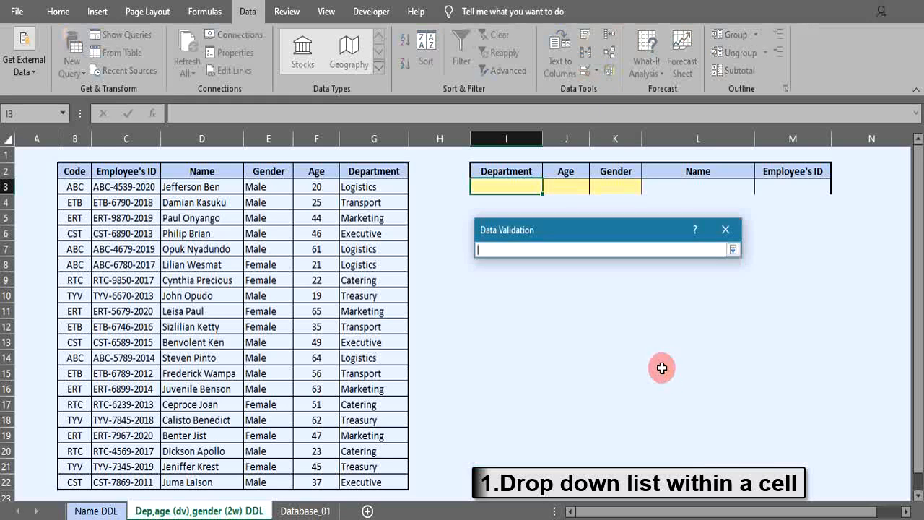
pyautogui.click(303, 510)
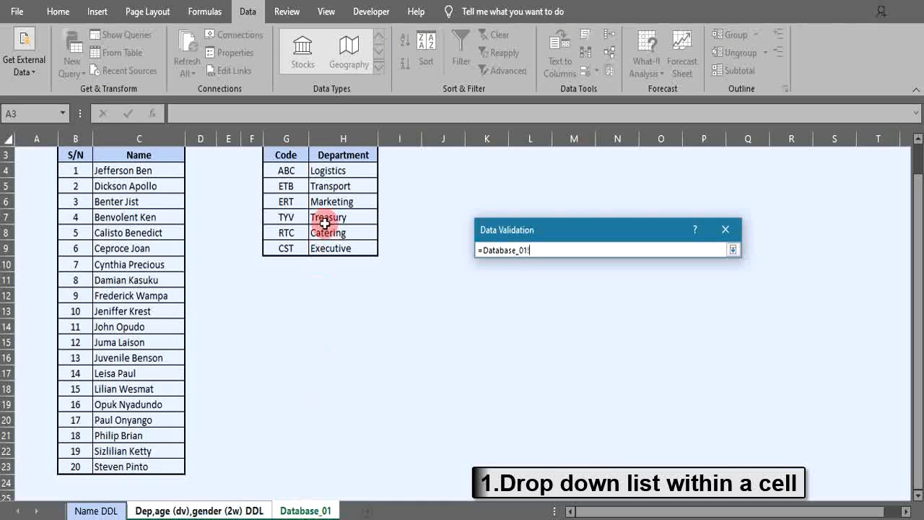
pyautogui.moveTo(331, 172); pyautogui.dragTo(329, 242)
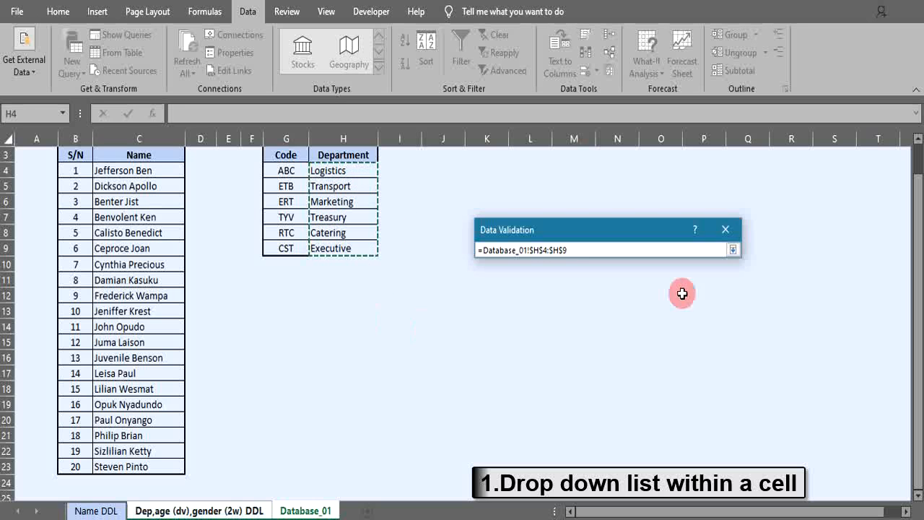
pyautogui.click(733, 250)
pyautogui.click(649, 445)
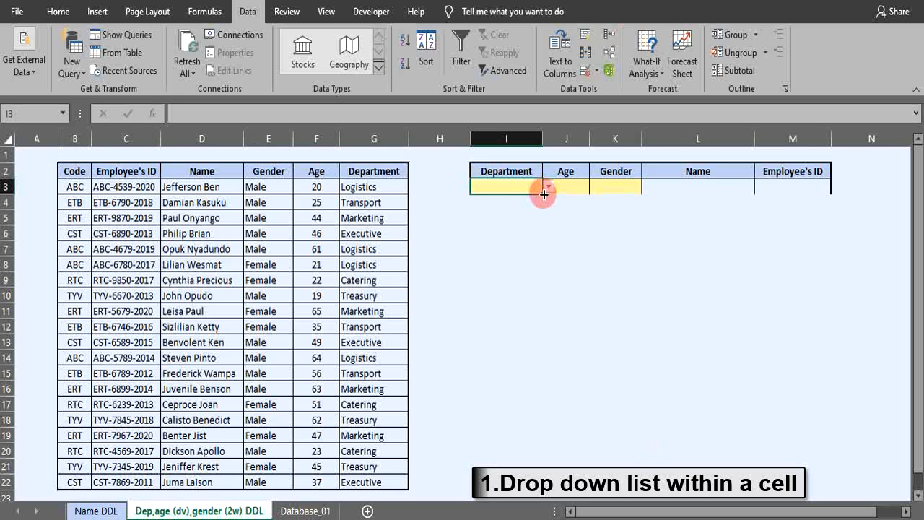
# Choose Marketing from the Department dropdown in I3
pyautogui.click(550, 187)
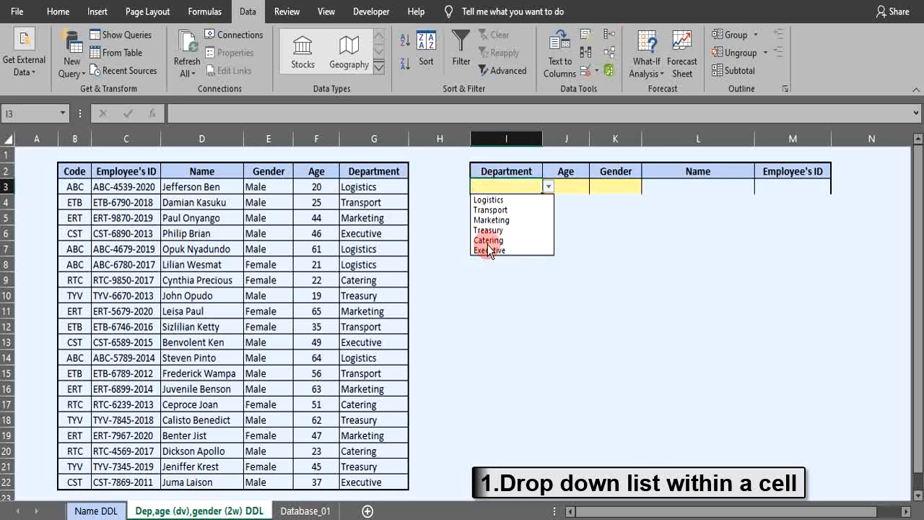
pyautogui.click(488, 220)
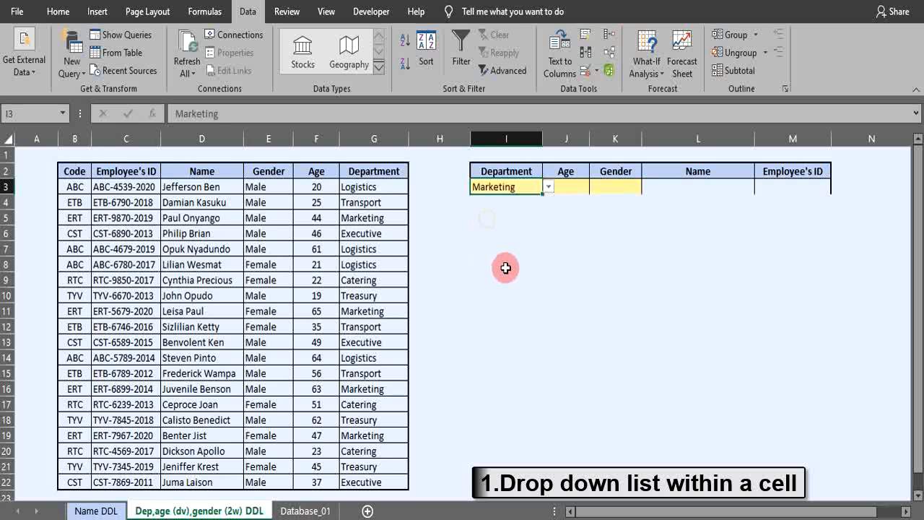
pyautogui.click(574, 185)
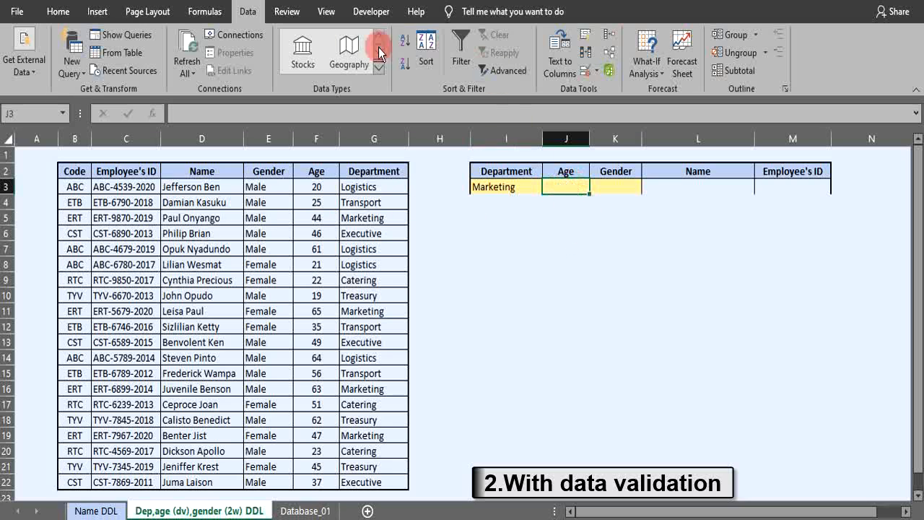
# Give the Age cell J3 a List validation sourced from the ages in F3:F22
pyautogui.click(595, 70)
pyautogui.click(597, 91)
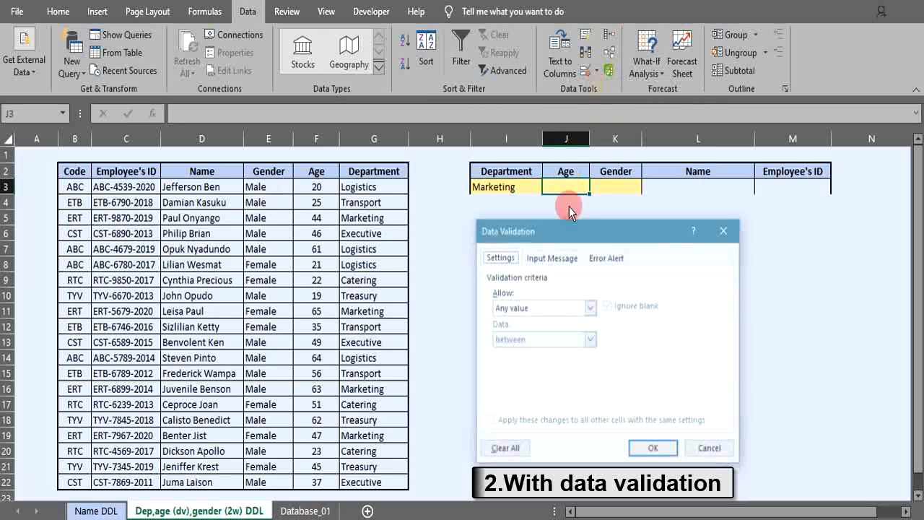
pyautogui.click(590, 309)
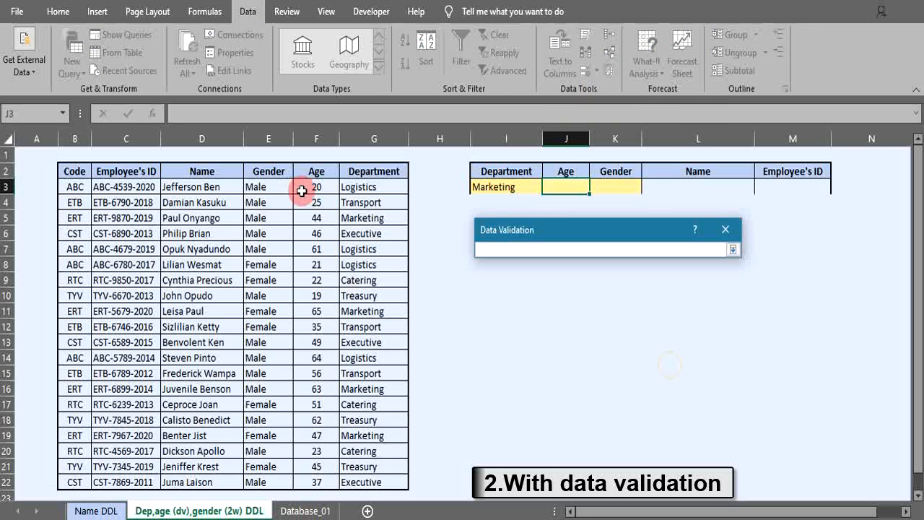
pyautogui.moveTo(303, 187); pyautogui.dragTo(319, 473)
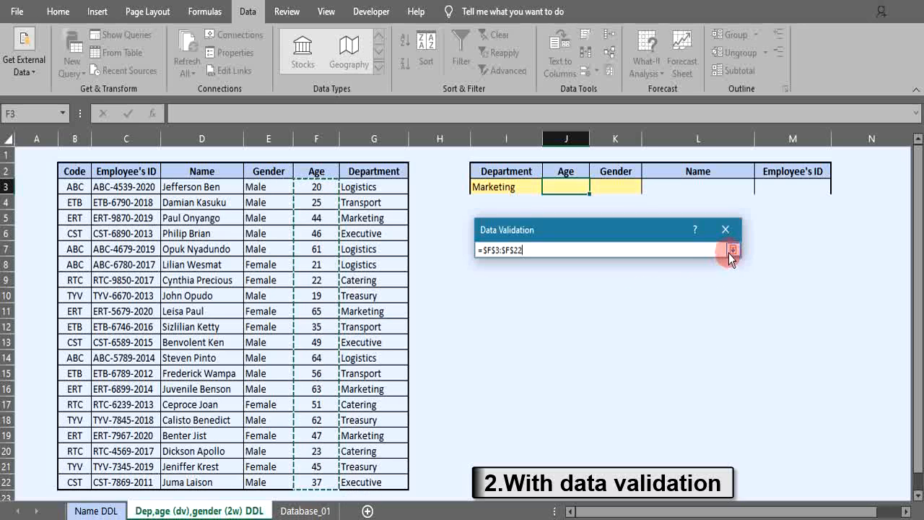
pyautogui.click(732, 249)
pyautogui.click(648, 449)
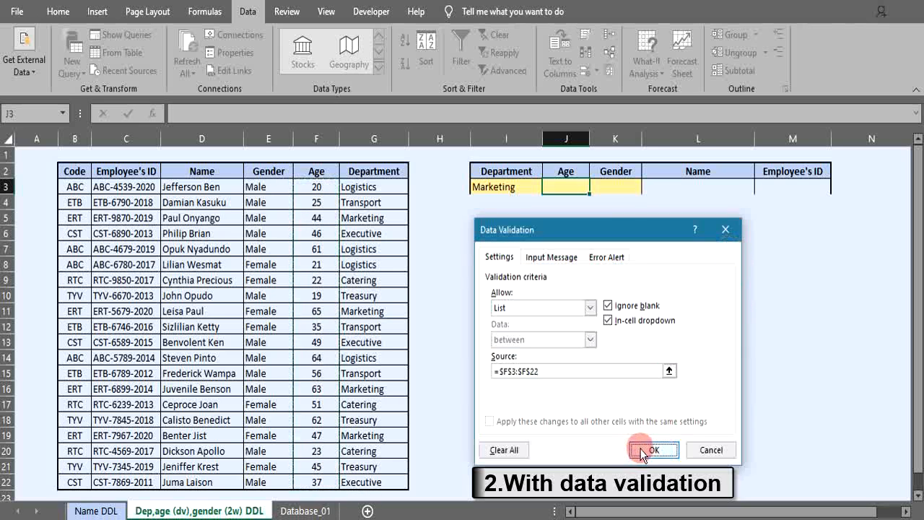
# Test the Age dropdown in J3, picking 20 and then 46
pyautogui.click(595, 187)
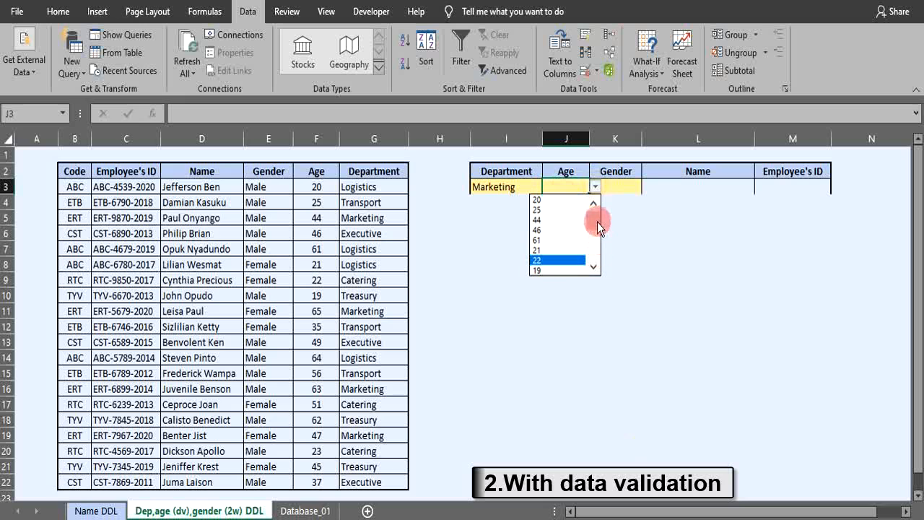
pyautogui.moveTo(594, 223)
pyautogui.mouseDown()
pyautogui.moveTo(595, 251)
pyautogui.moveTo(595, 213)
pyautogui.mouseUp()
pyautogui.click(540, 200)
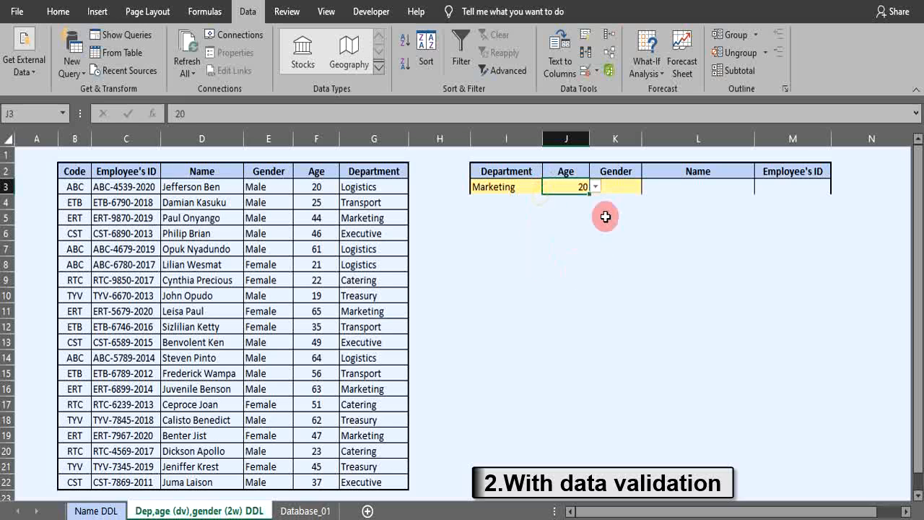
pyautogui.click(595, 187)
pyautogui.click(546, 230)
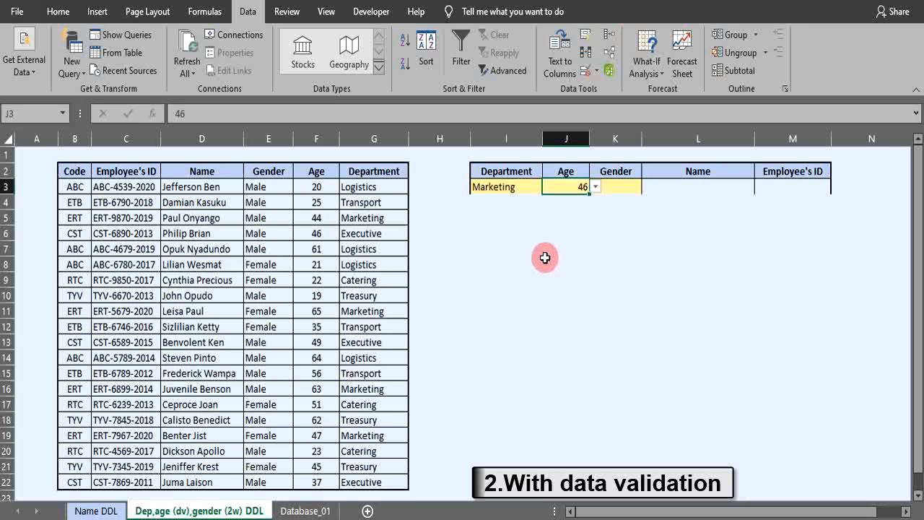
# Restrict the ages in F3:F22 to whole numbers between 18 and 65 with Data Validation
pyautogui.click(542, 257)
pyautogui.moveTo(303, 185); pyautogui.dragTo(315, 481)
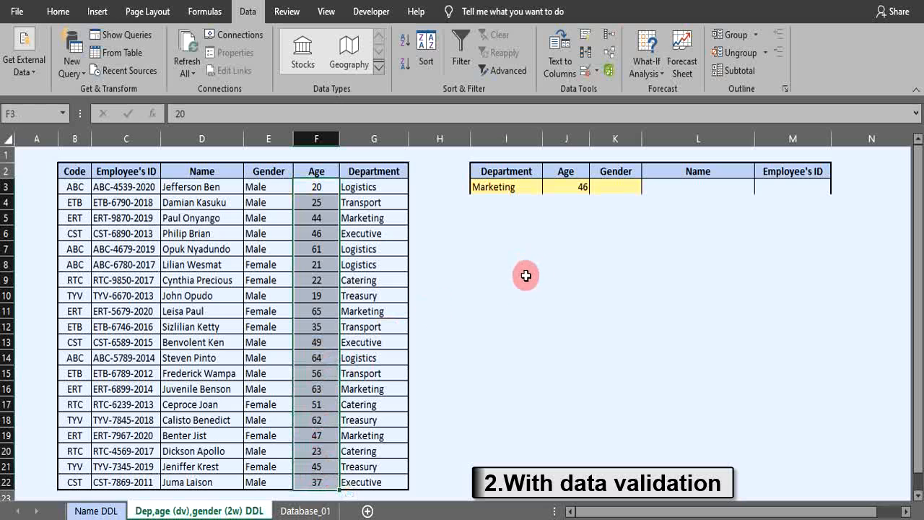
pyautogui.click(596, 67)
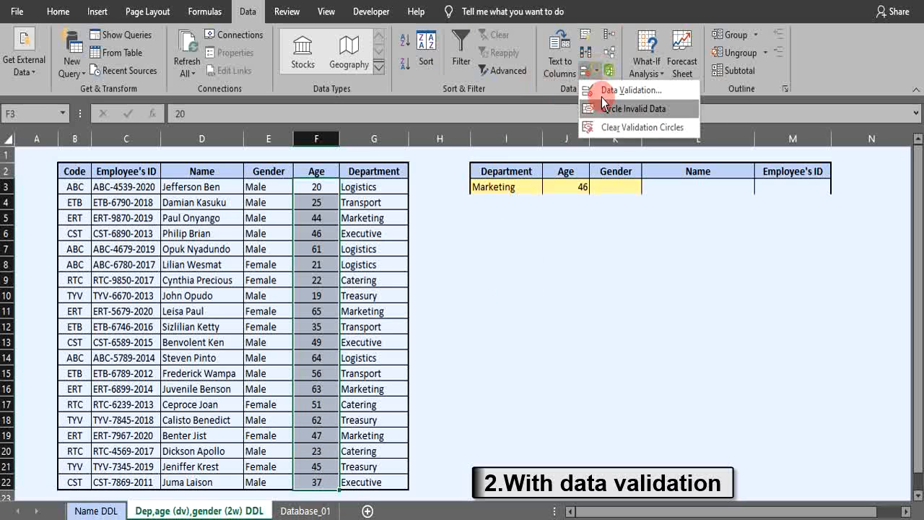
pyautogui.click(602, 91)
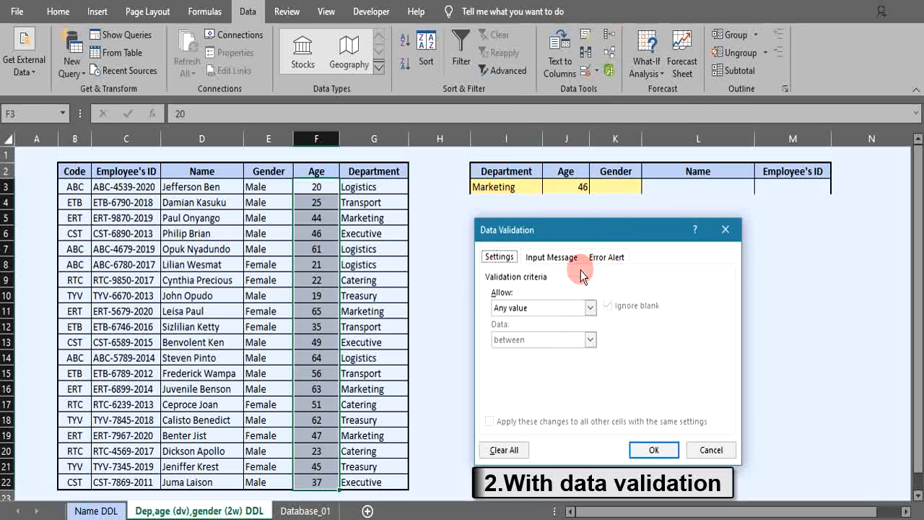
pyautogui.click(590, 308)
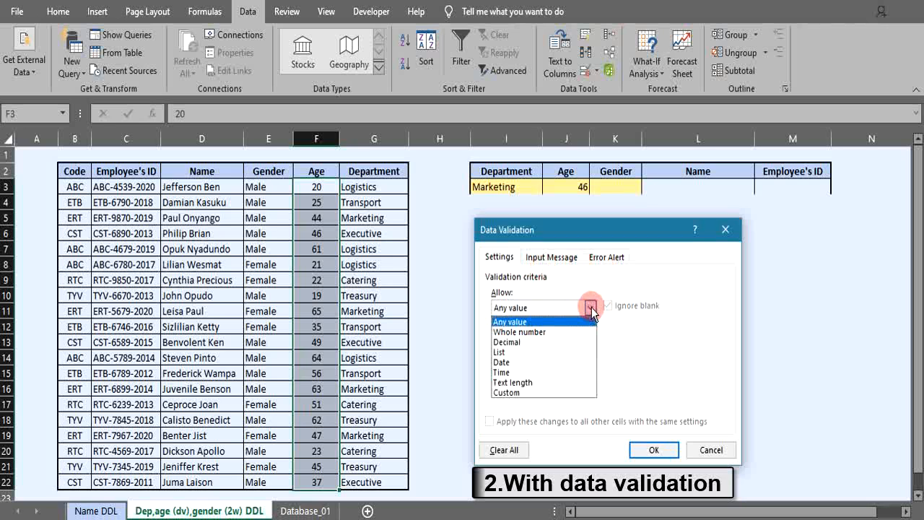
pyautogui.click(520, 332)
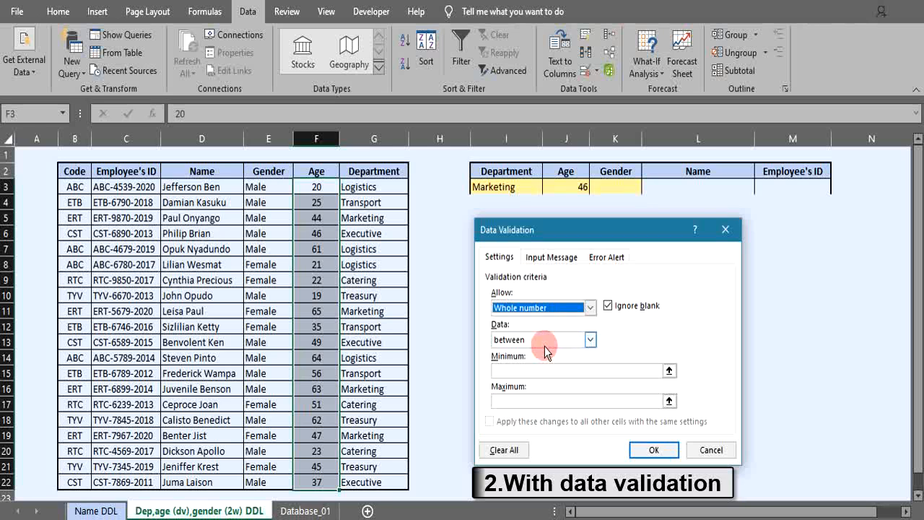
pyautogui.click(519, 371)
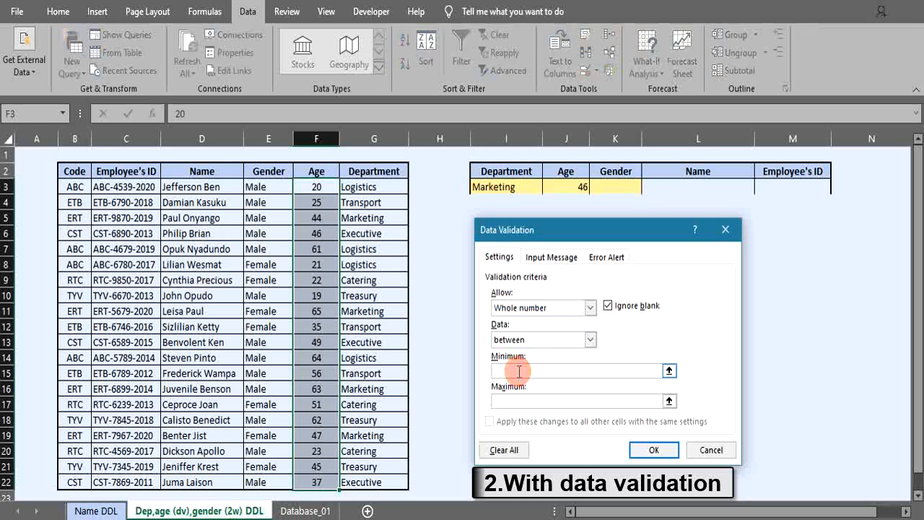
pyautogui.click(514, 399)
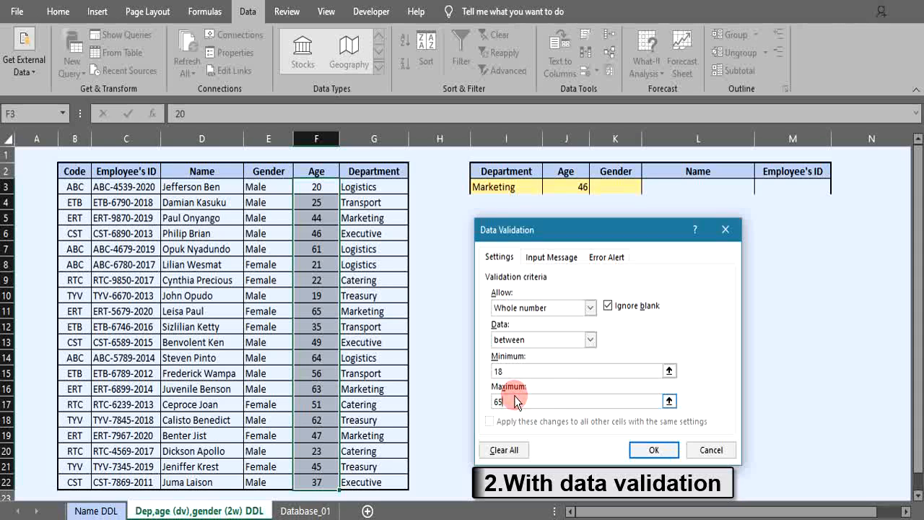
# Add an input message titled Age restriction reading Enter age between 18 and 65 years old
pyautogui.click(540, 258)
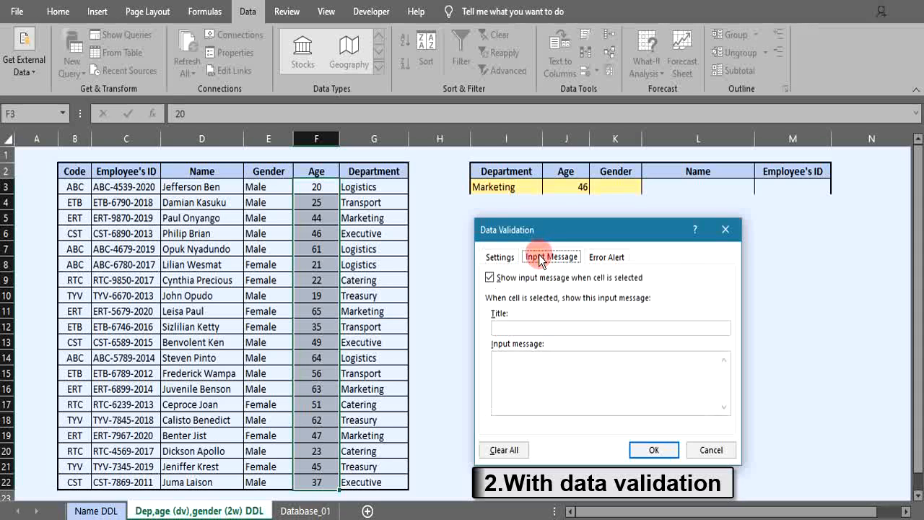
pyautogui.click(523, 328)
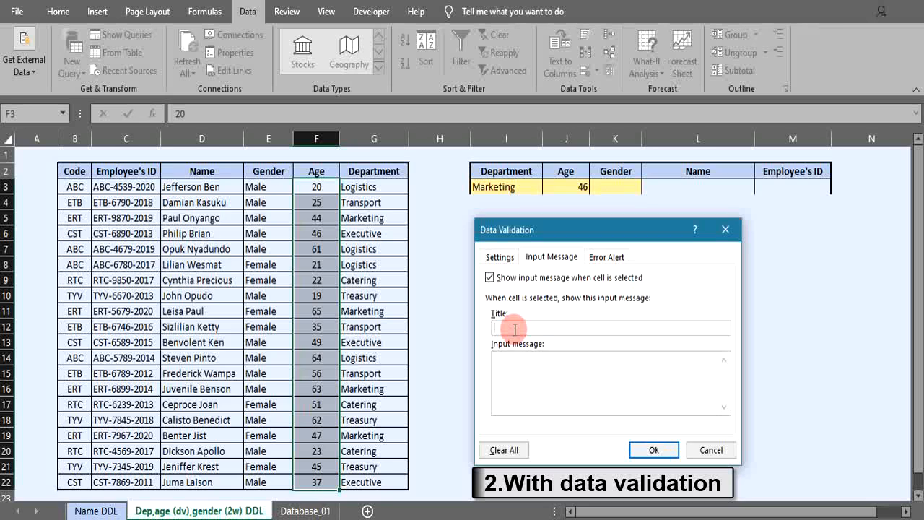
pyautogui.write('ge restriction')
pyautogui.click(511, 363)
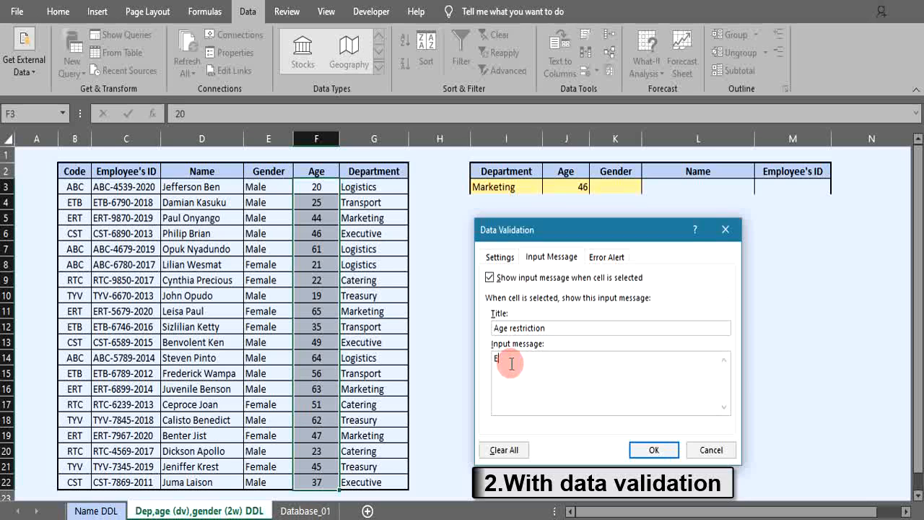
pyautogui.write('Enter age between 18 and 65')
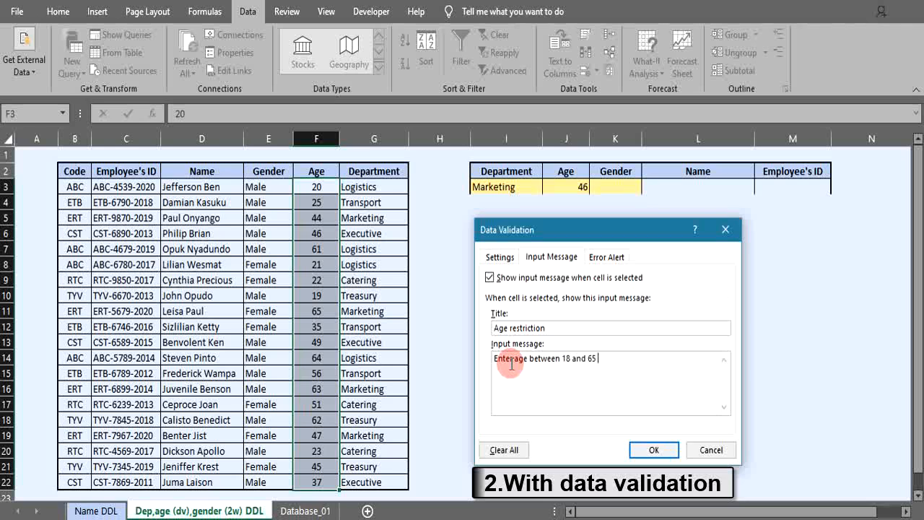
pyautogui.write(' years old')
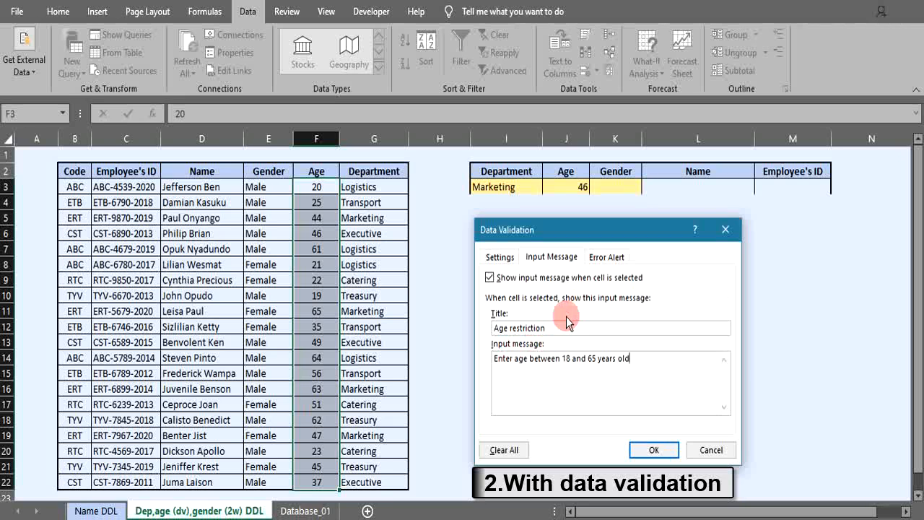
# Set a Stop error alert titled Invalid age with message Enter an age between 18 and 65 years old, and confirm
pyautogui.click(601, 261)
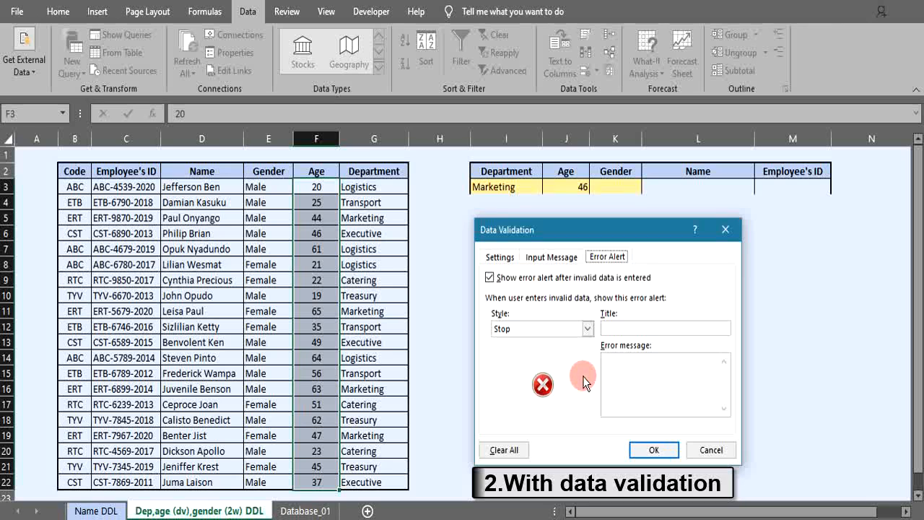
pyautogui.click(622, 329)
pyautogui.write('Inval')
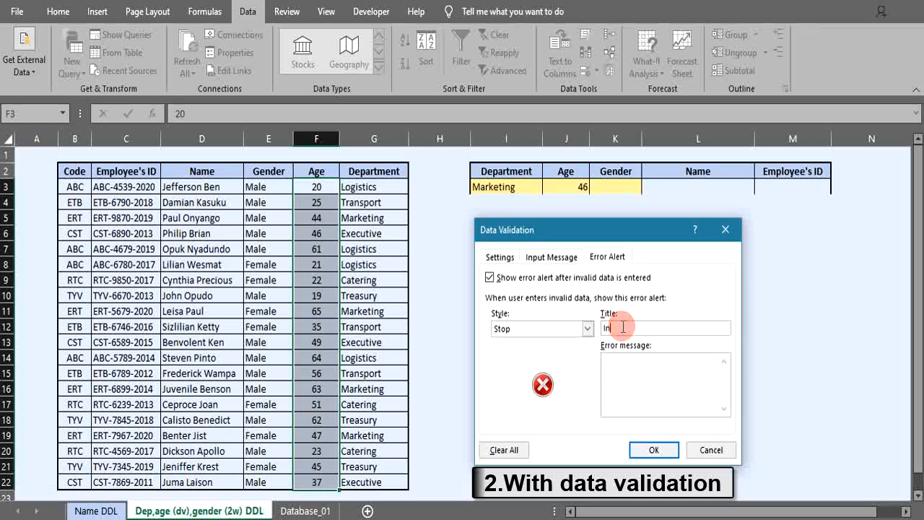
pyautogui.write('id age')
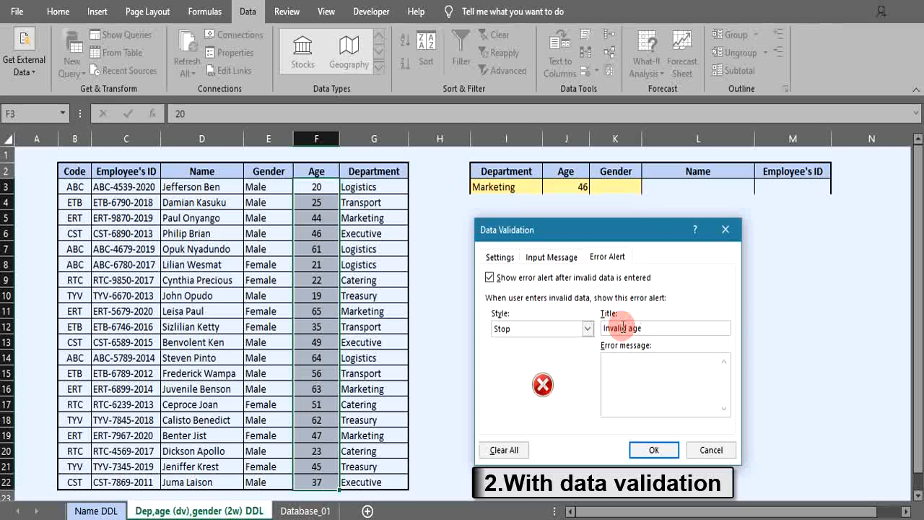
pyautogui.click(615, 364)
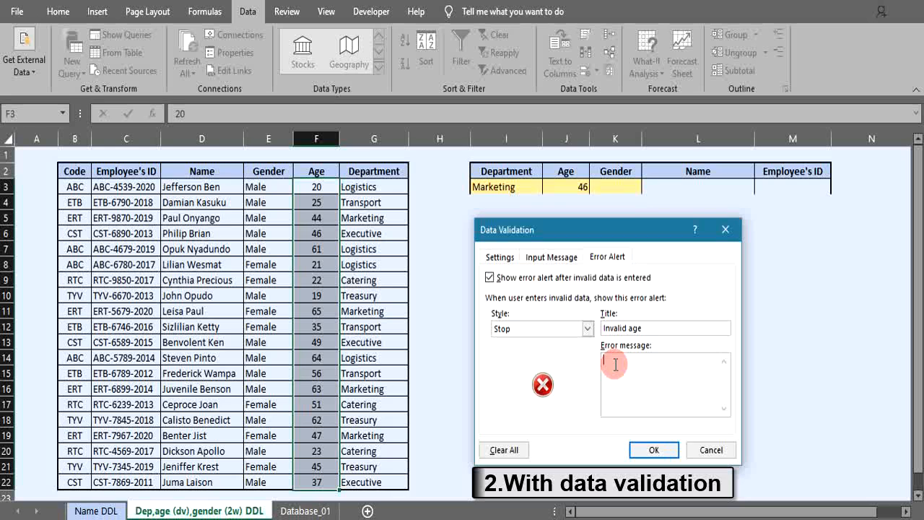
pyautogui.write('Enter an age between 18 a')
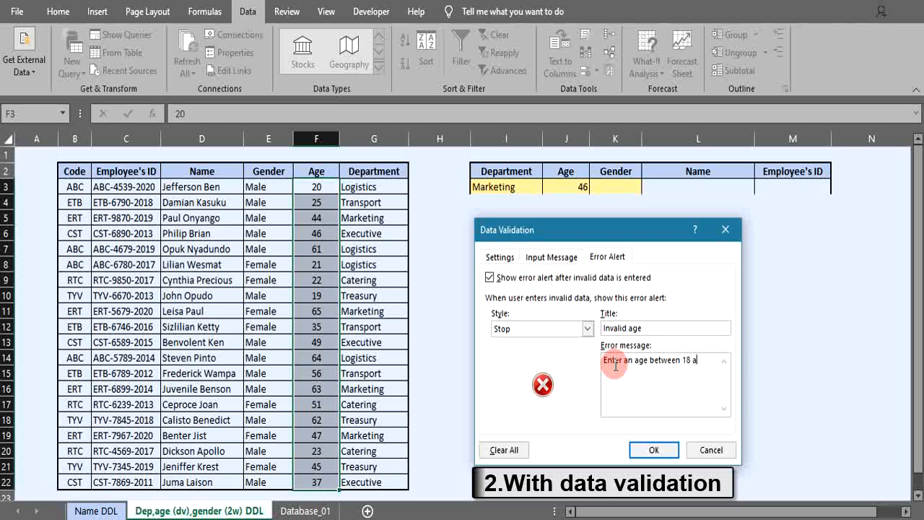
pyautogui.write('nd 65 years old')
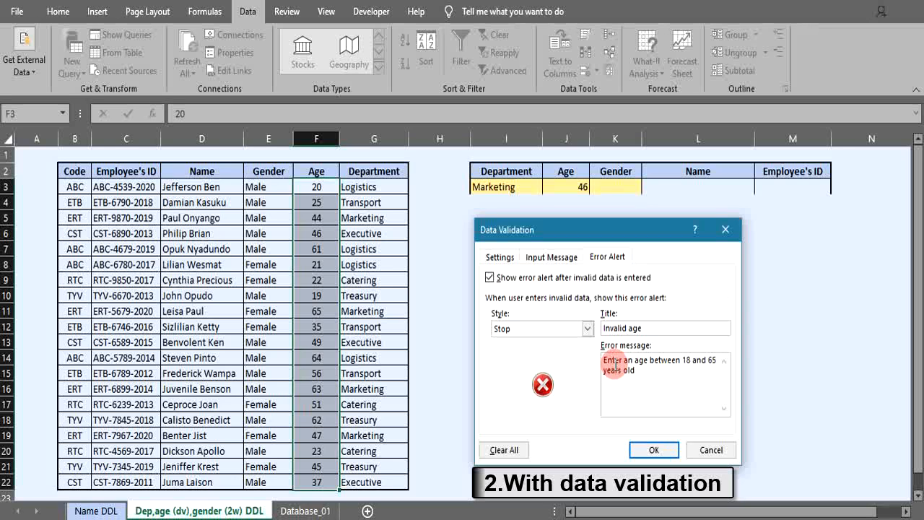
pyautogui.click(551, 257)
pyautogui.click(505, 257)
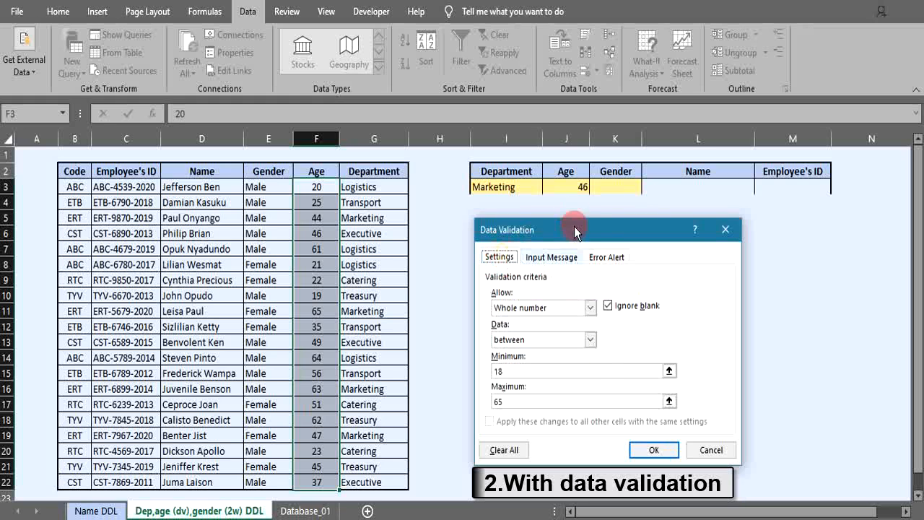
pyautogui.click(649, 451)
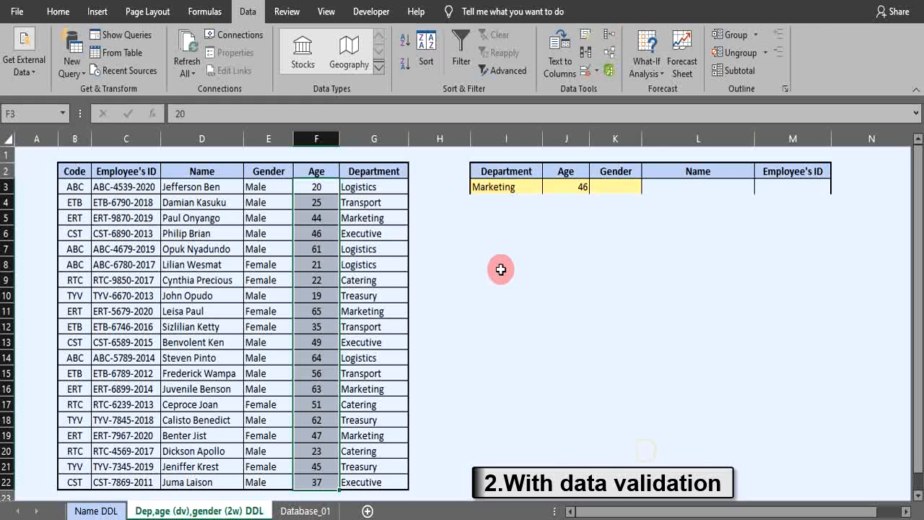
# Test the age rule by entering 17 in F5 and dismissing the error alert
pyautogui.click(464, 254)
pyautogui.click(314, 186)
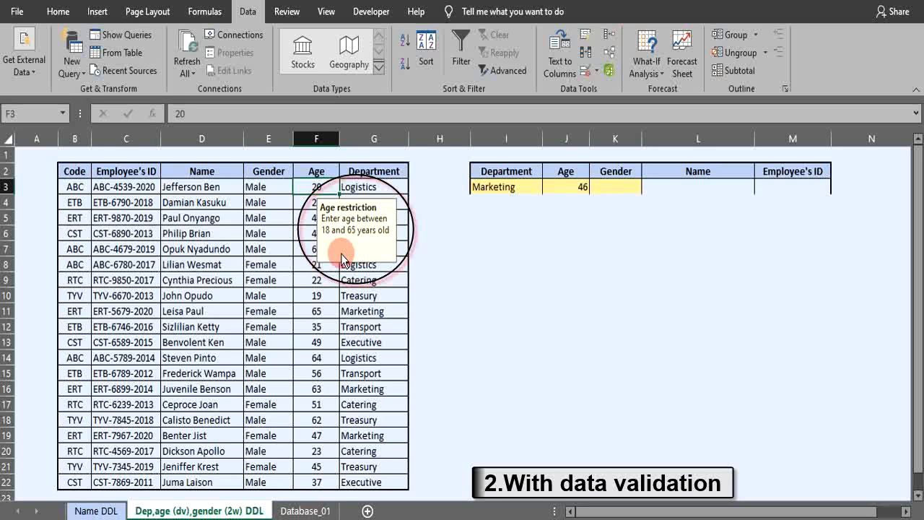
pyautogui.click(325, 218)
pyautogui.write('1')
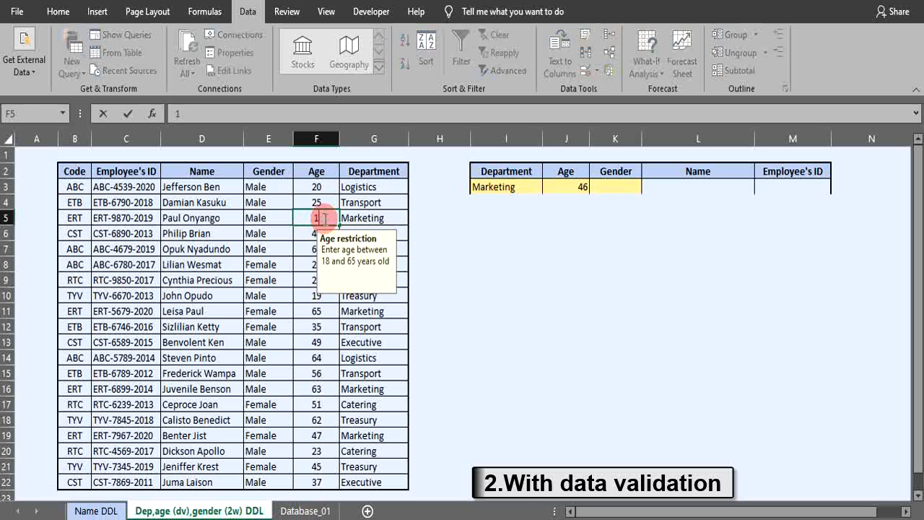
pyautogui.write('7')
pyautogui.press('Return')
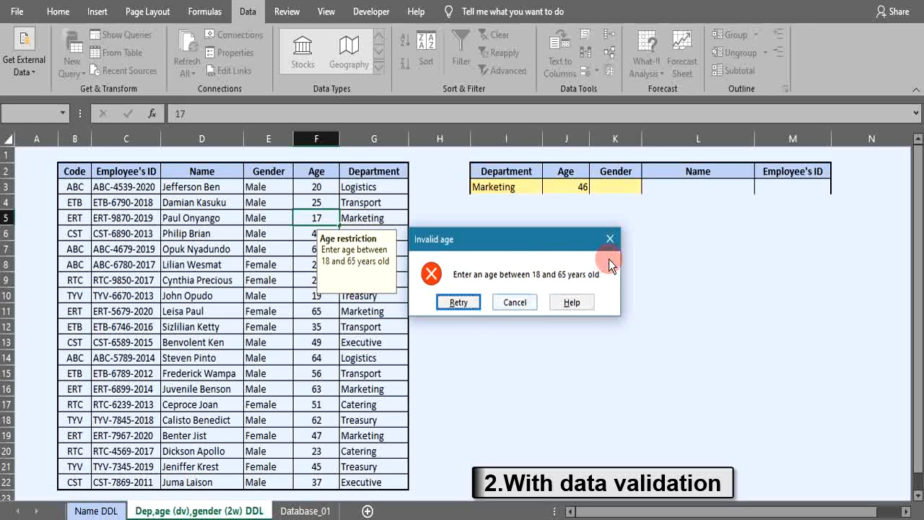
pyautogui.click(608, 239)
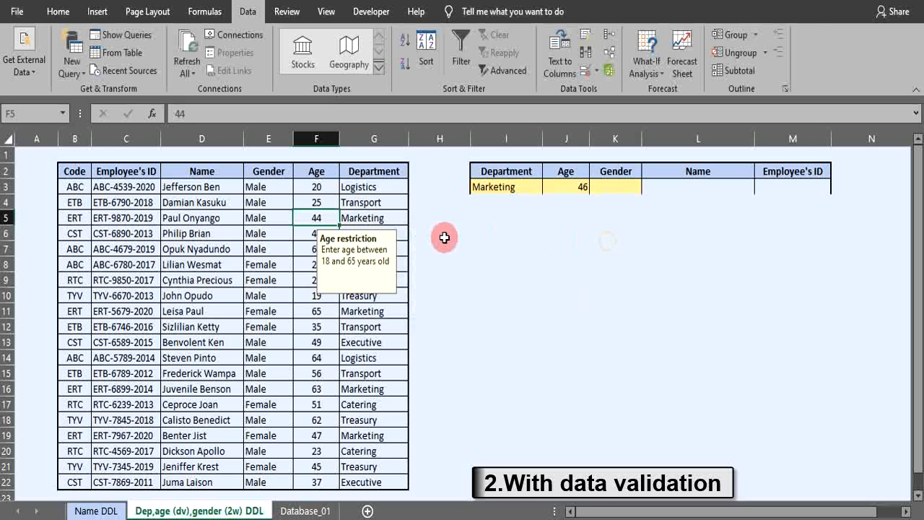
# Test the age rule again by entering 70 in F10 and cancelling the alert
pyautogui.click(329, 295)
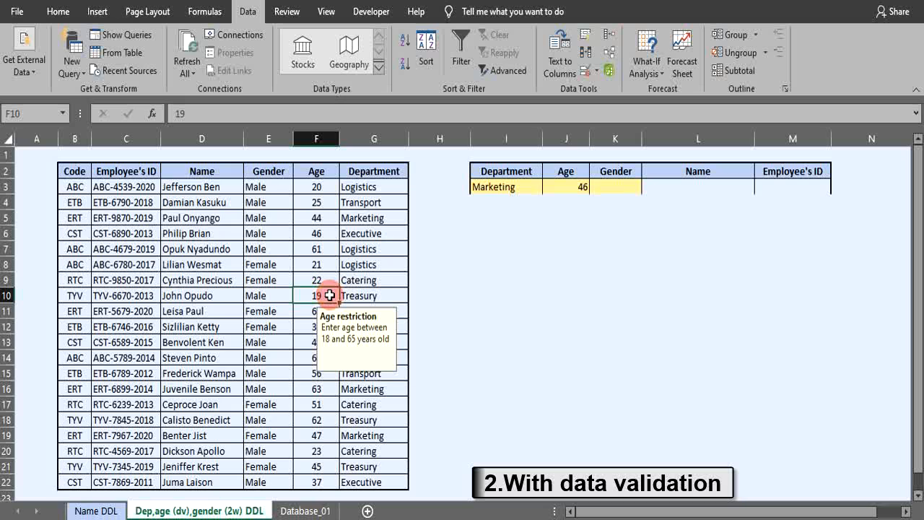
pyautogui.write('70')
pyautogui.press('Return')
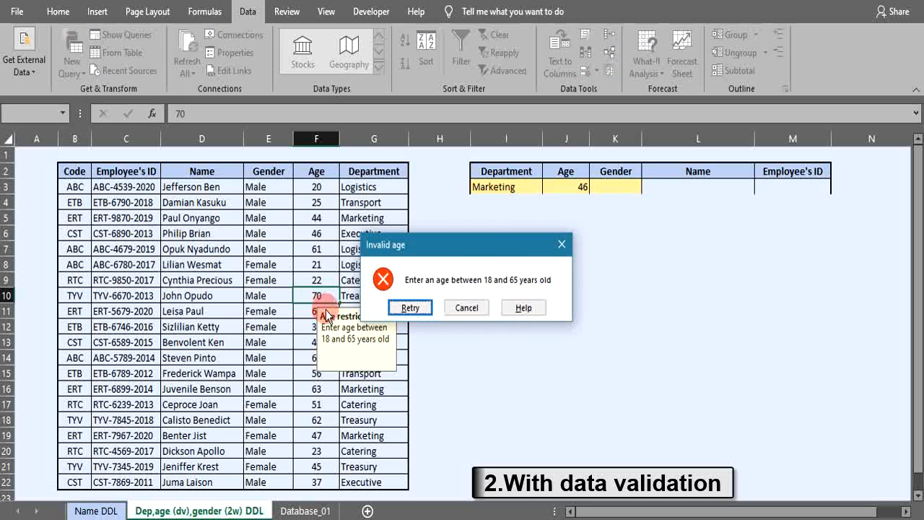
pyautogui.click(468, 305)
pyautogui.click(506, 327)
# Give cell K3 a List validation whose source is typed directly as Male,Female, and confirm
pyautogui.click(616, 187)
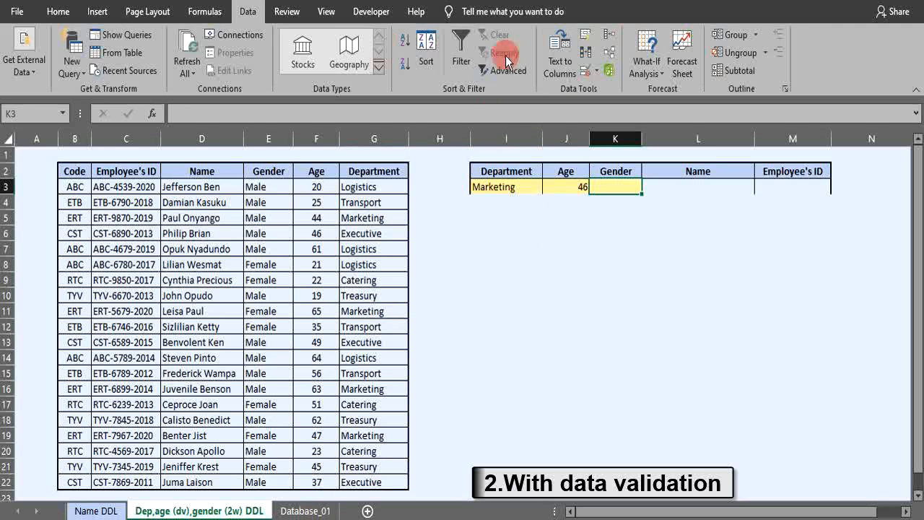
pyautogui.click(608, 74)
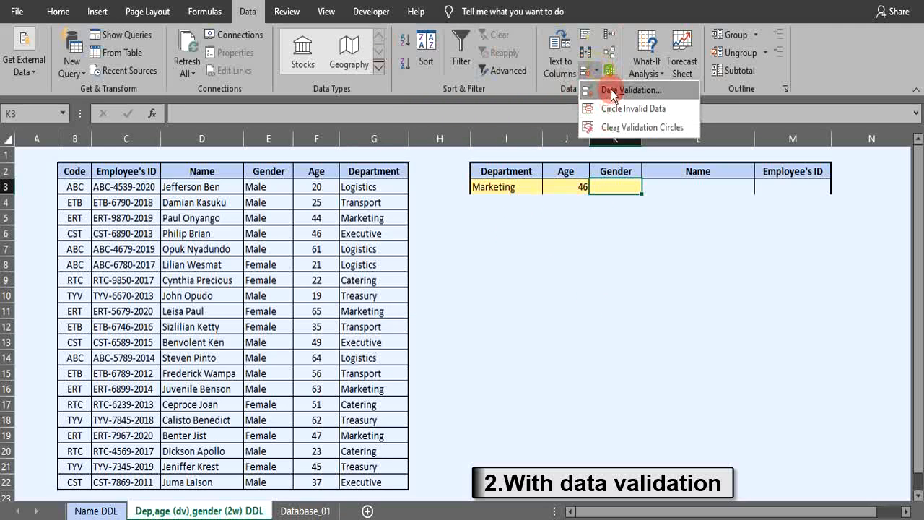
pyautogui.click(608, 90)
pyautogui.click(590, 308)
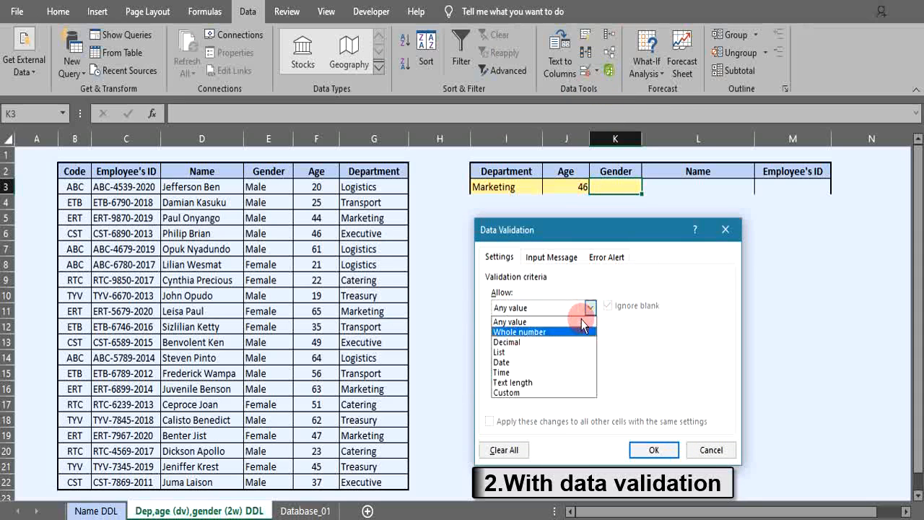
pyautogui.click(538, 349)
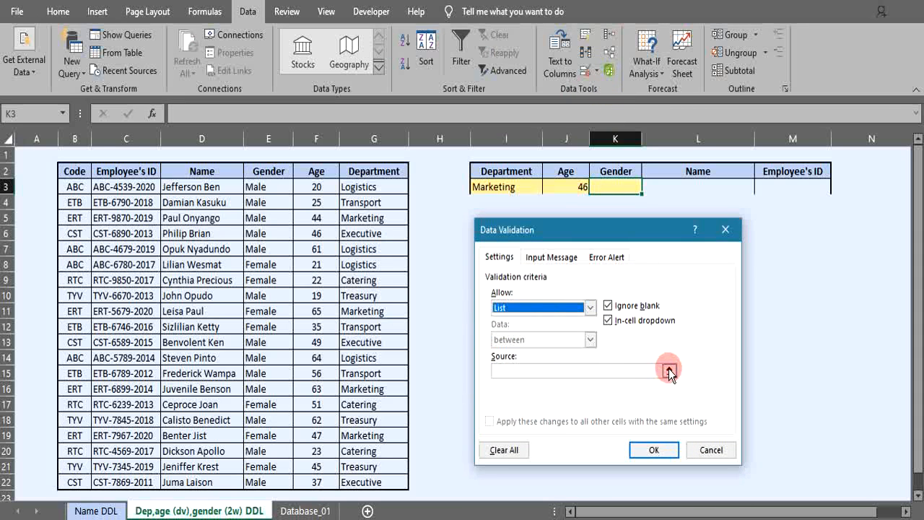
pyautogui.click(532, 371)
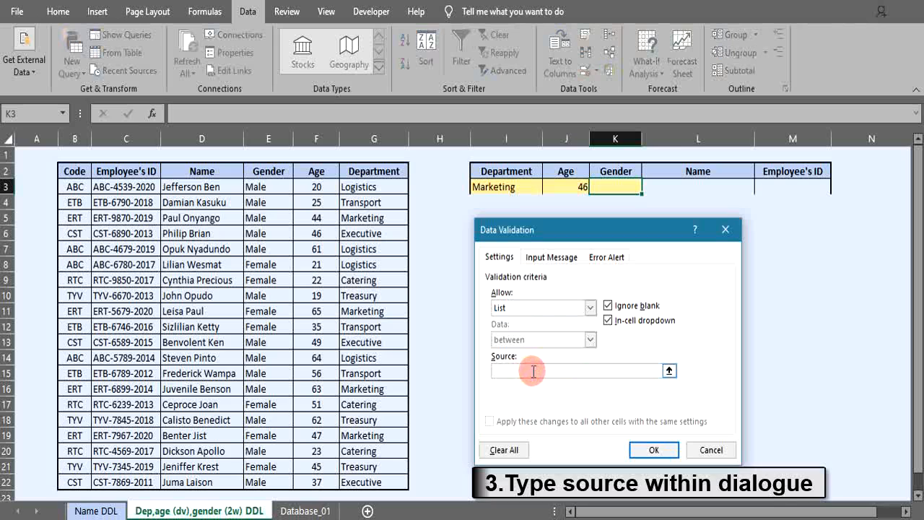
pyautogui.write('Male,Female')
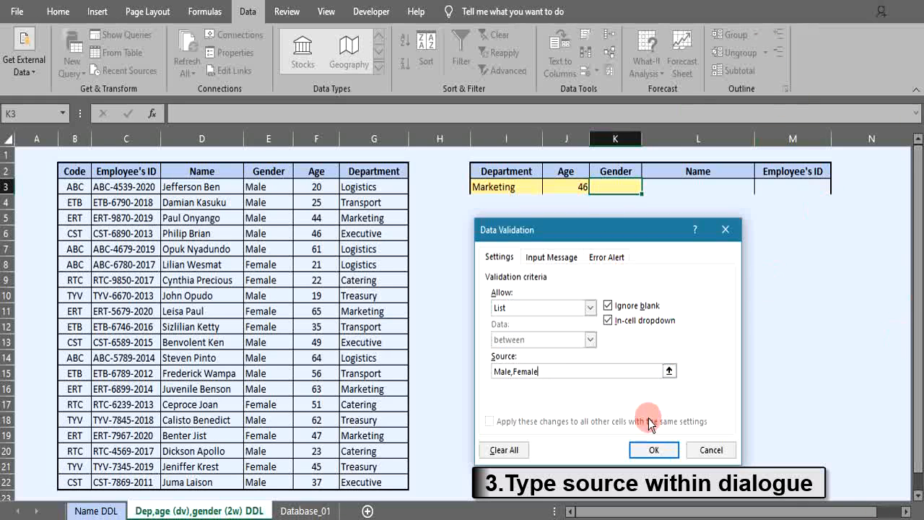
pyautogui.click(647, 448)
# Test K3's drop-down by choosing Male and then Female
pyautogui.click(647, 187)
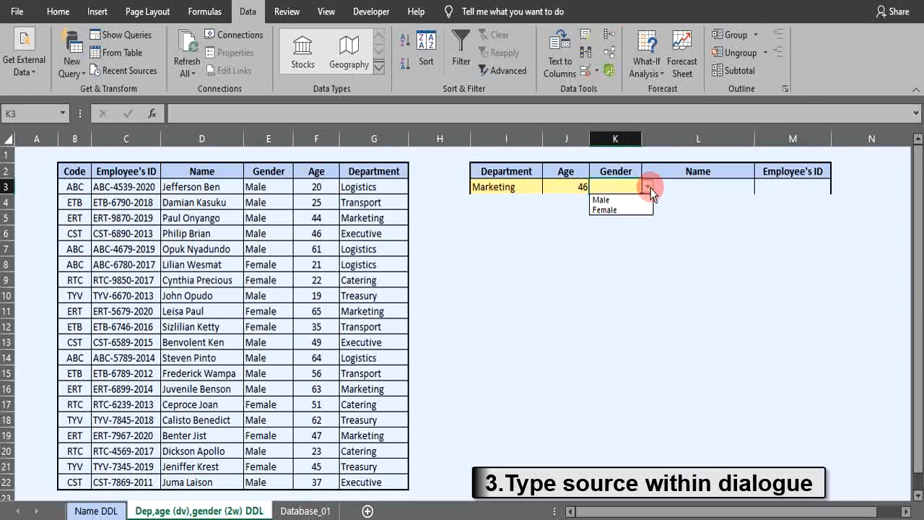
pyautogui.click(607, 198)
pyautogui.click(646, 186)
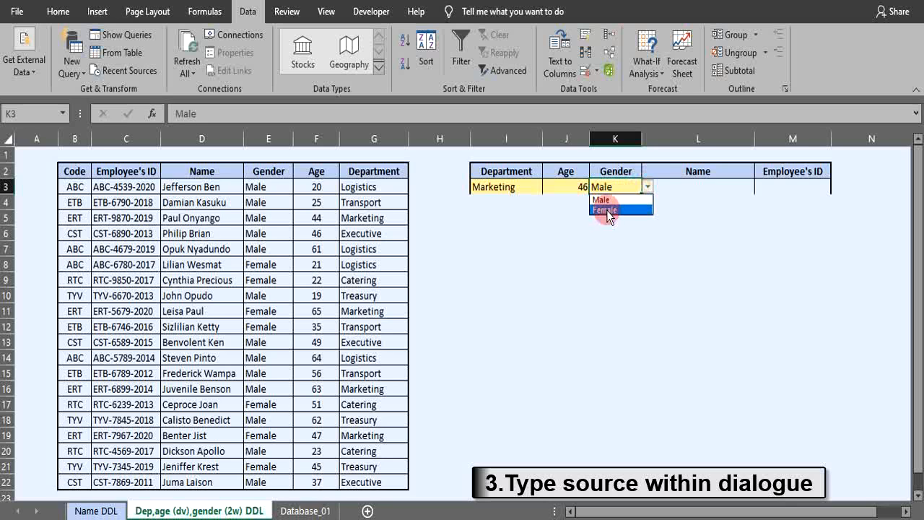
pyautogui.click(606, 207)
# Clear the Gender cells E3:E22 and apply a List validation with source Male,Female to them
pyautogui.moveTo(256, 187); pyautogui.dragTo(258, 470)
pyautogui.press('Delete')
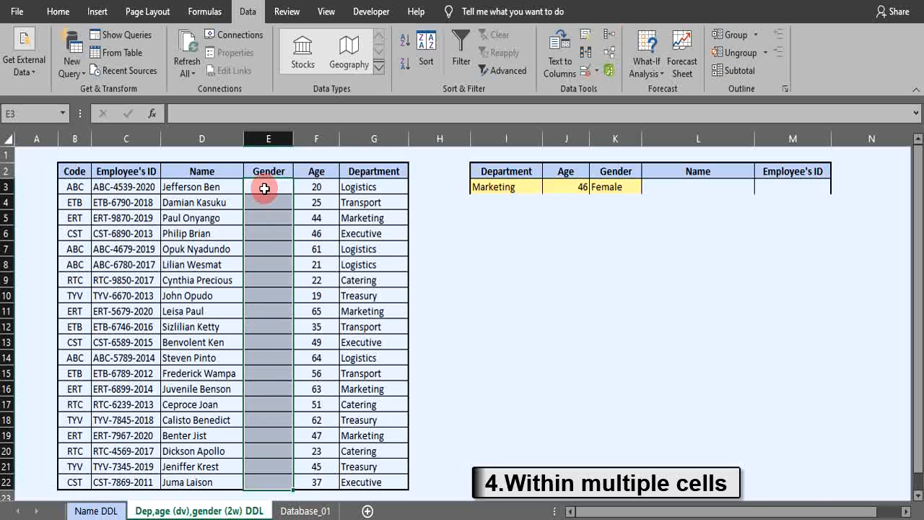
pyautogui.click(596, 70)
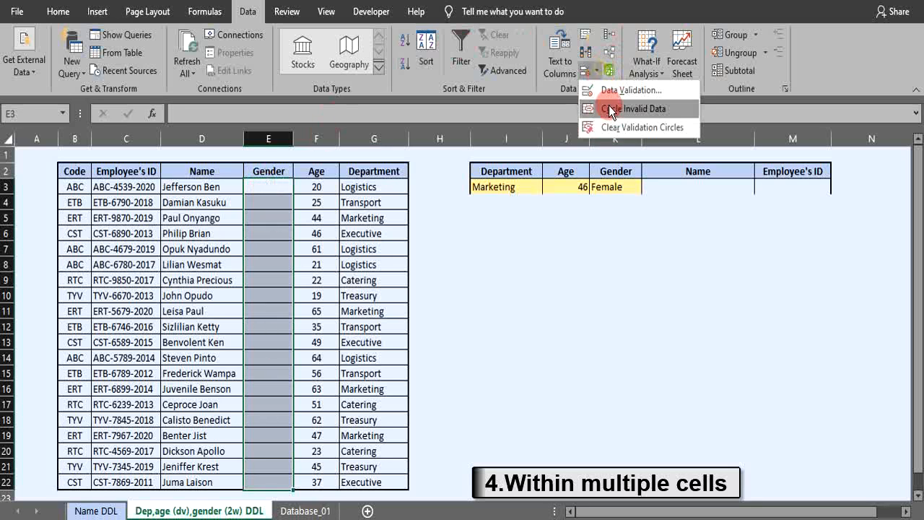
pyautogui.click(604, 90)
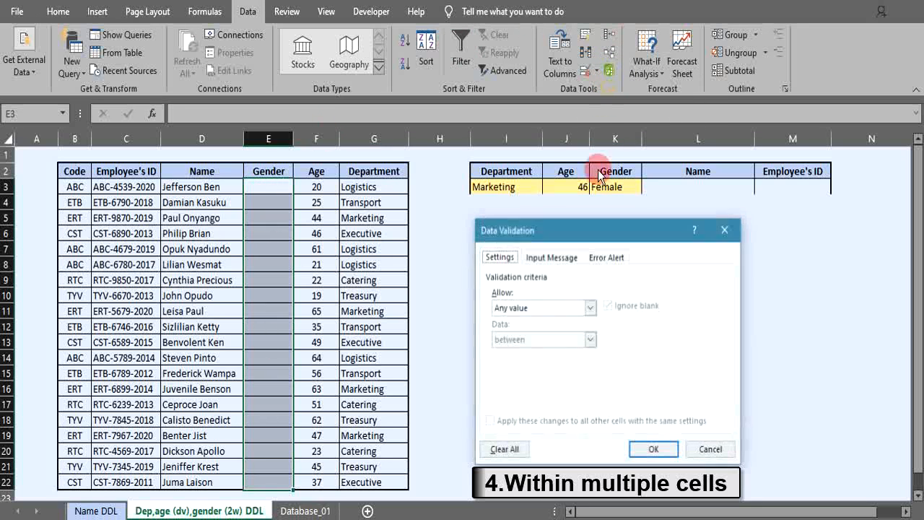
pyautogui.click(590, 308)
pyautogui.click(525, 353)
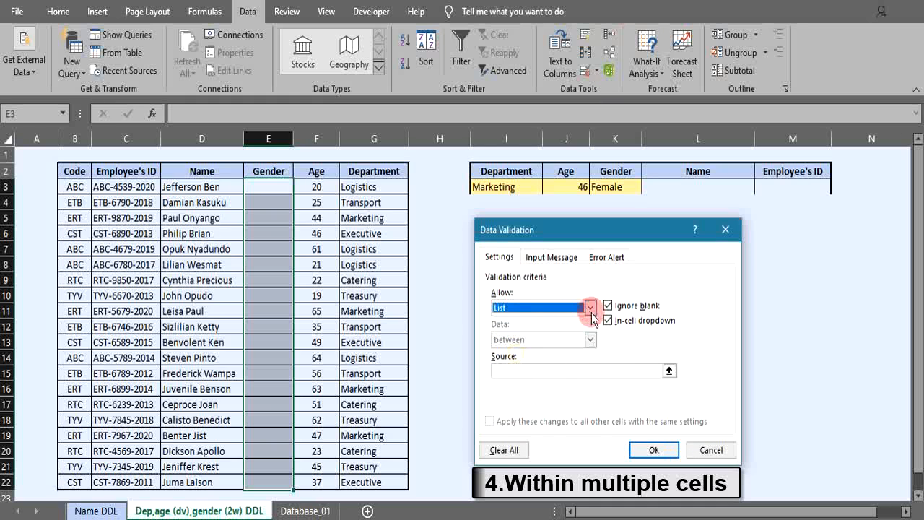
pyautogui.click(508, 372)
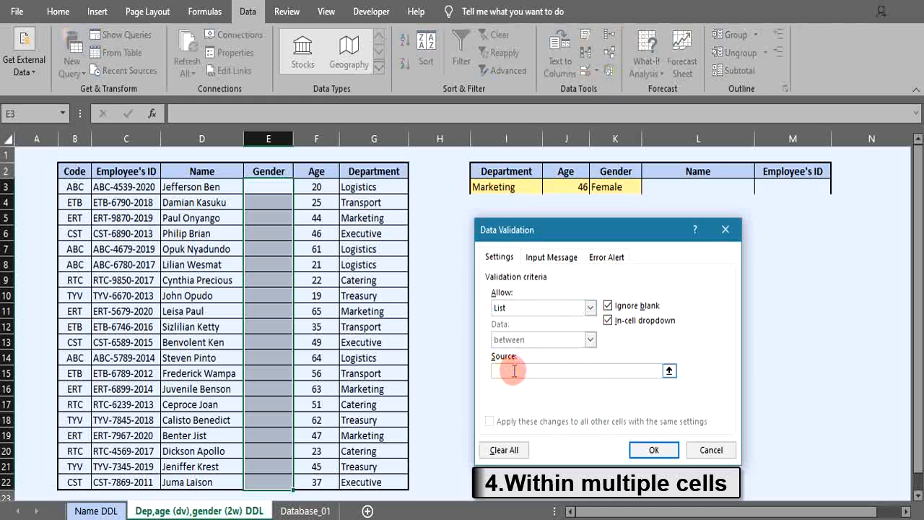
pyautogui.write('N')
pyautogui.write('Male,')
pyautogui.write('Female')
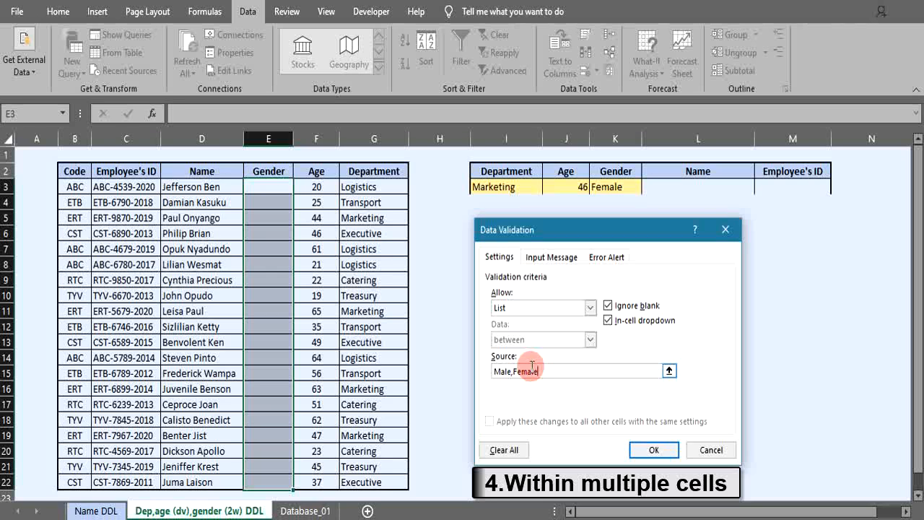
pyautogui.click(648, 449)
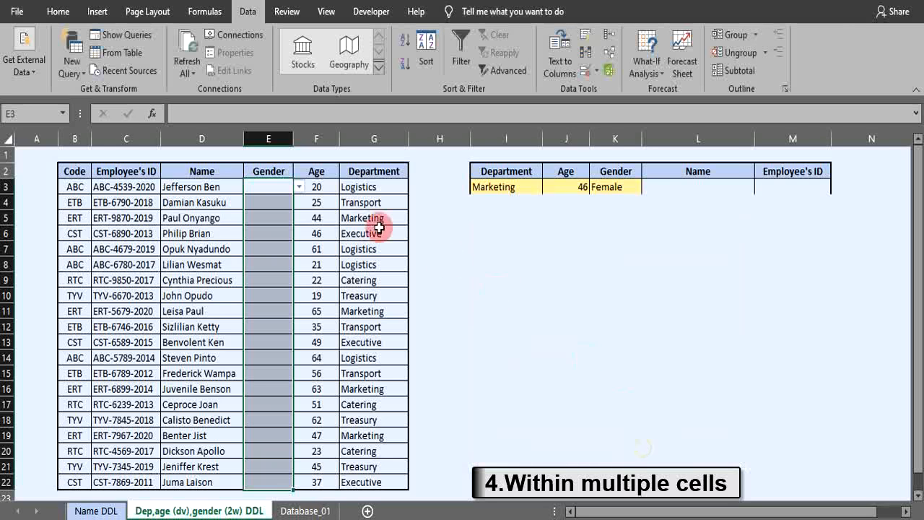
# Choose Male from the gender drop-downs in E3 and E4
pyautogui.click(298, 187)
pyautogui.click(255, 199)
pyautogui.click(264, 203)
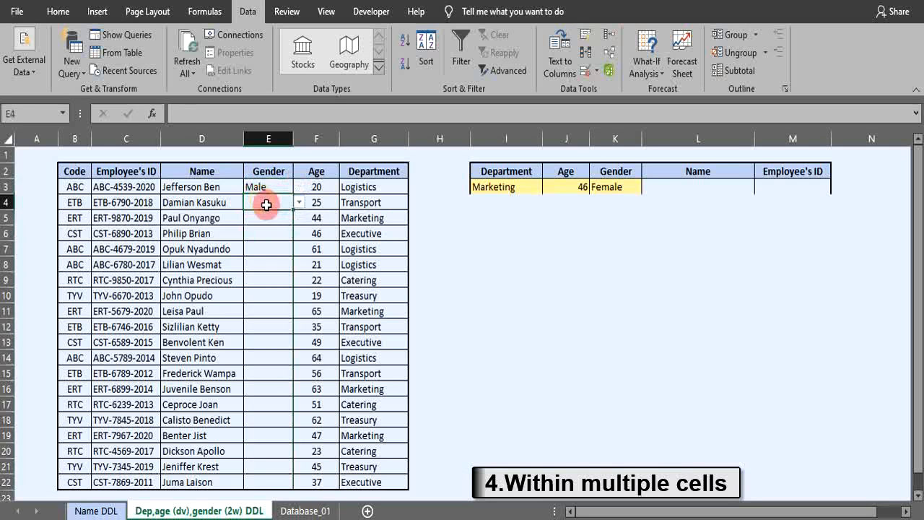
pyautogui.click(299, 203)
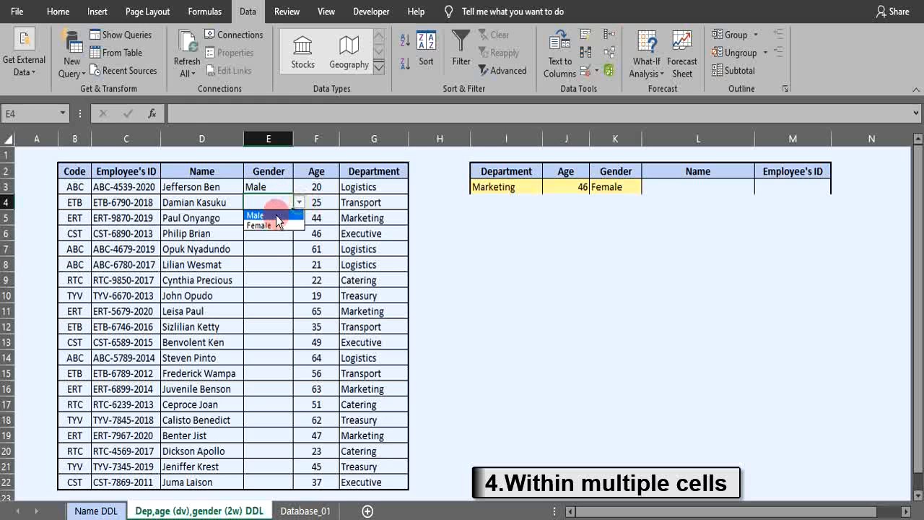
pyautogui.click(256, 213)
# Choose Female from the gender drop-downs in E11 and E19
pyautogui.click(264, 311)
pyautogui.click(298, 311)
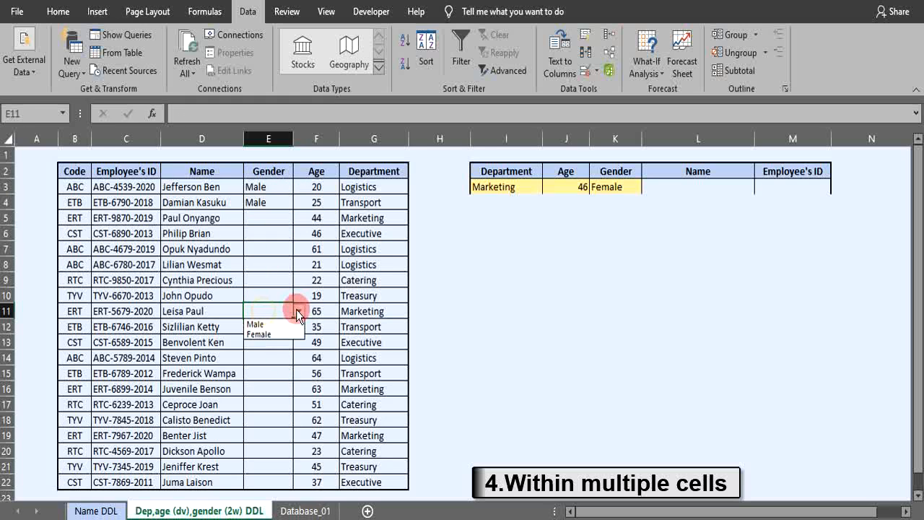
pyautogui.click(264, 339)
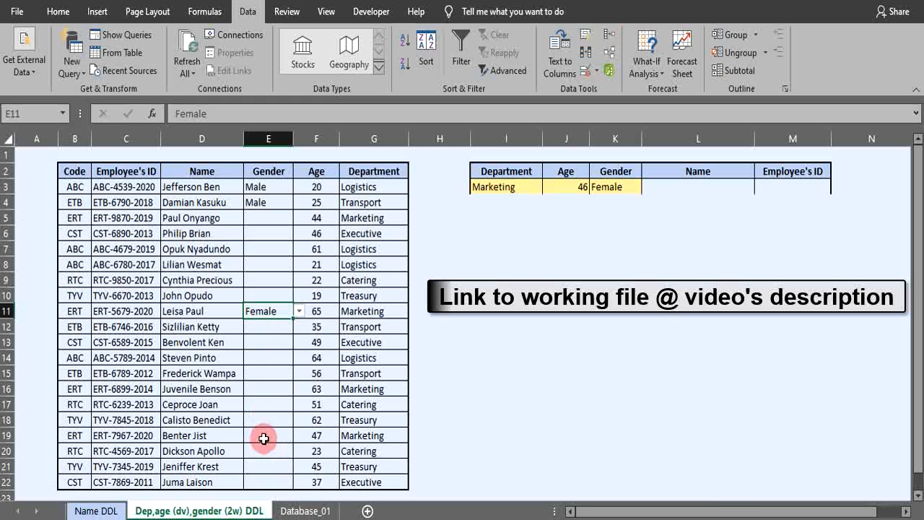
pyautogui.click(264, 436)
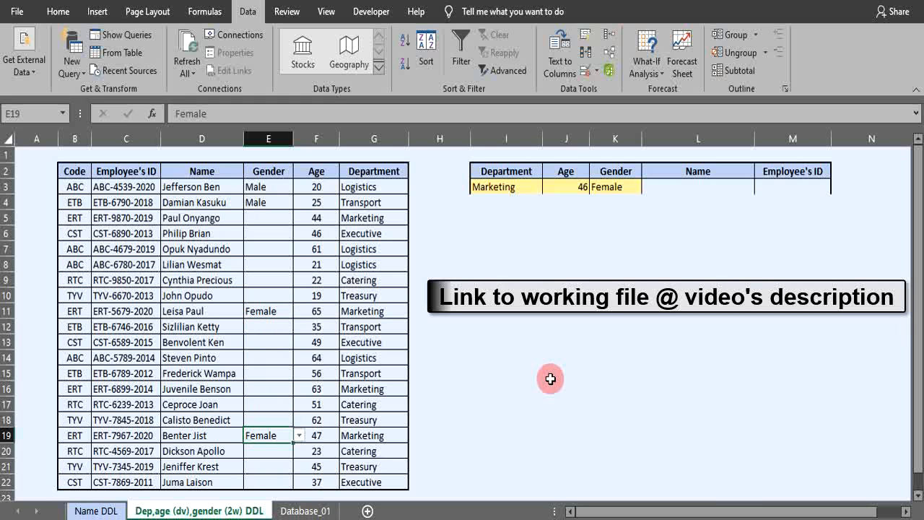